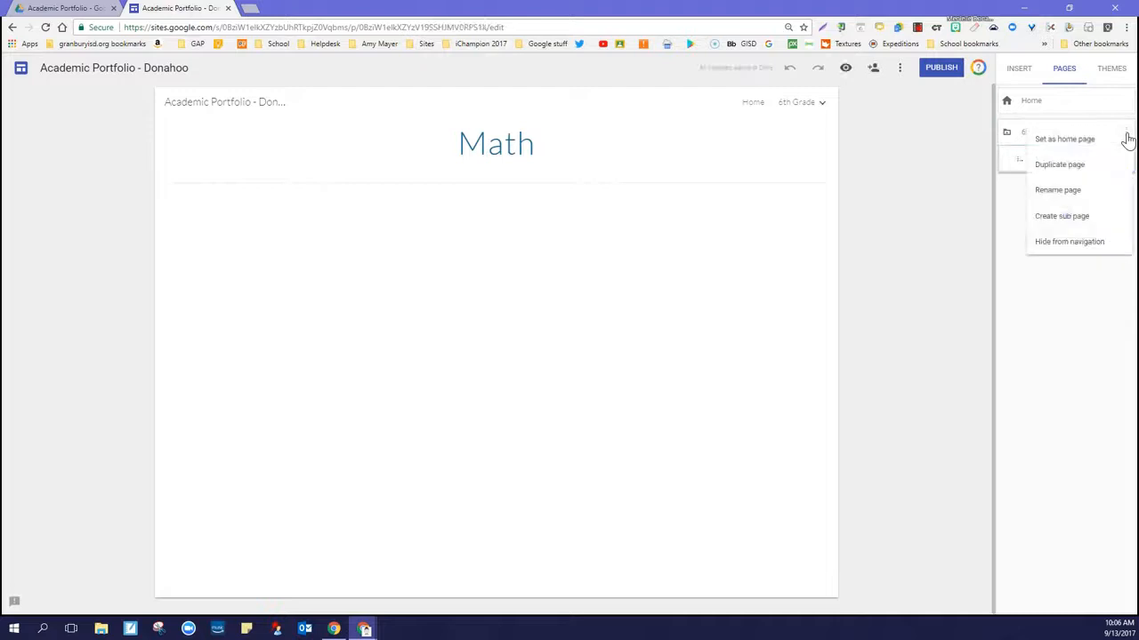
Add two subpages named ELA and Social Studies under the 6th Grade page
left_click(1076, 220)
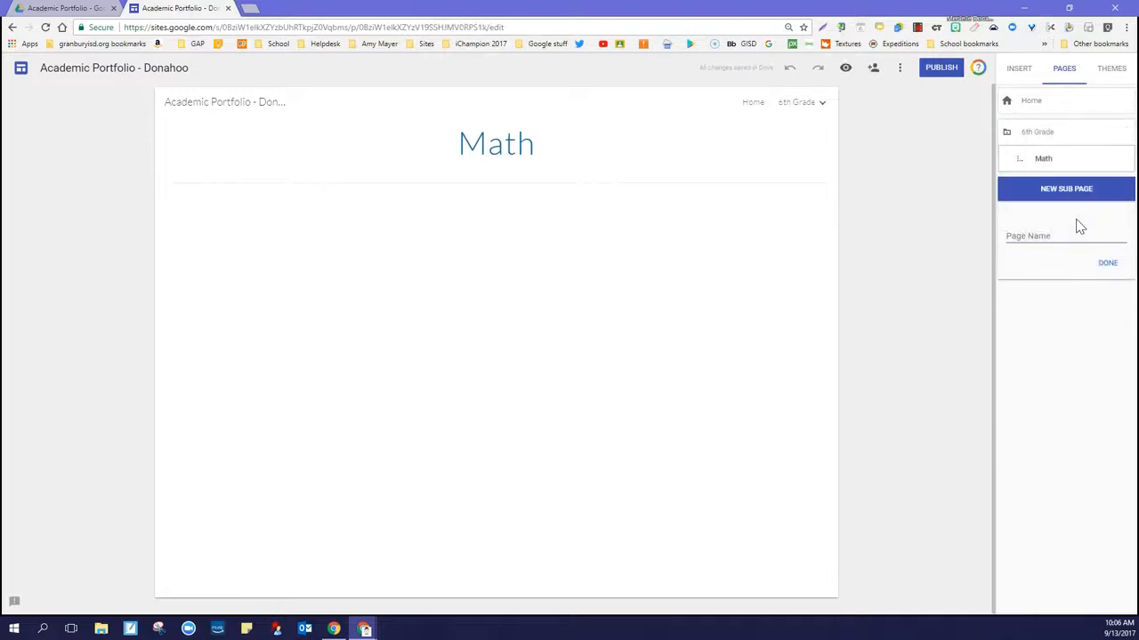
type("ELA")
left_click(1103, 266)
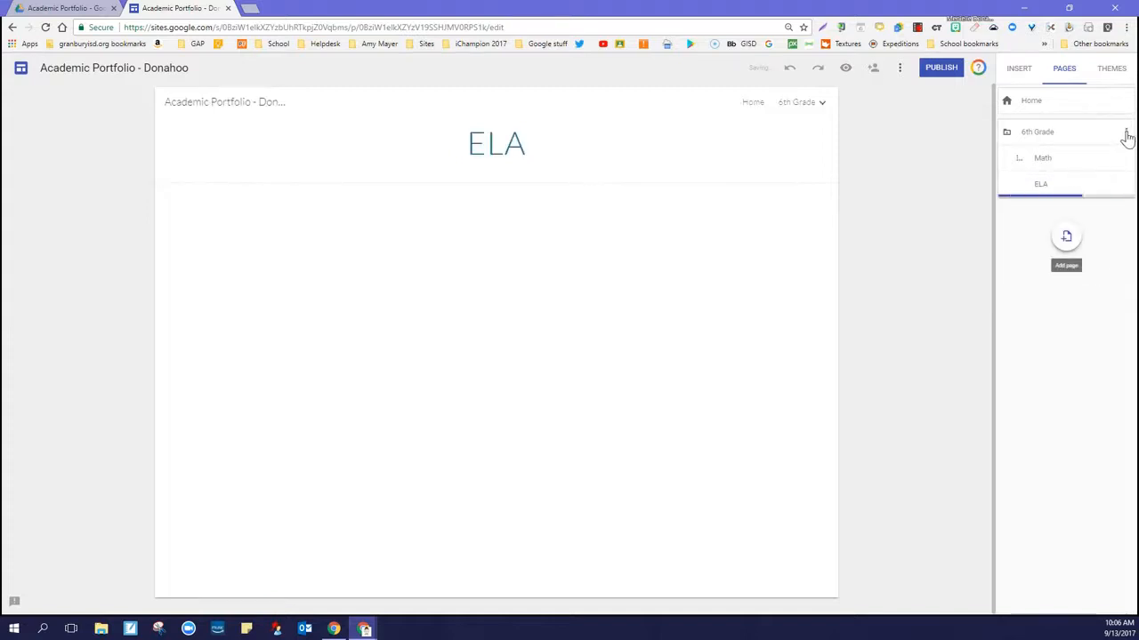
left_click(1126, 134)
left_click(1001, 218)
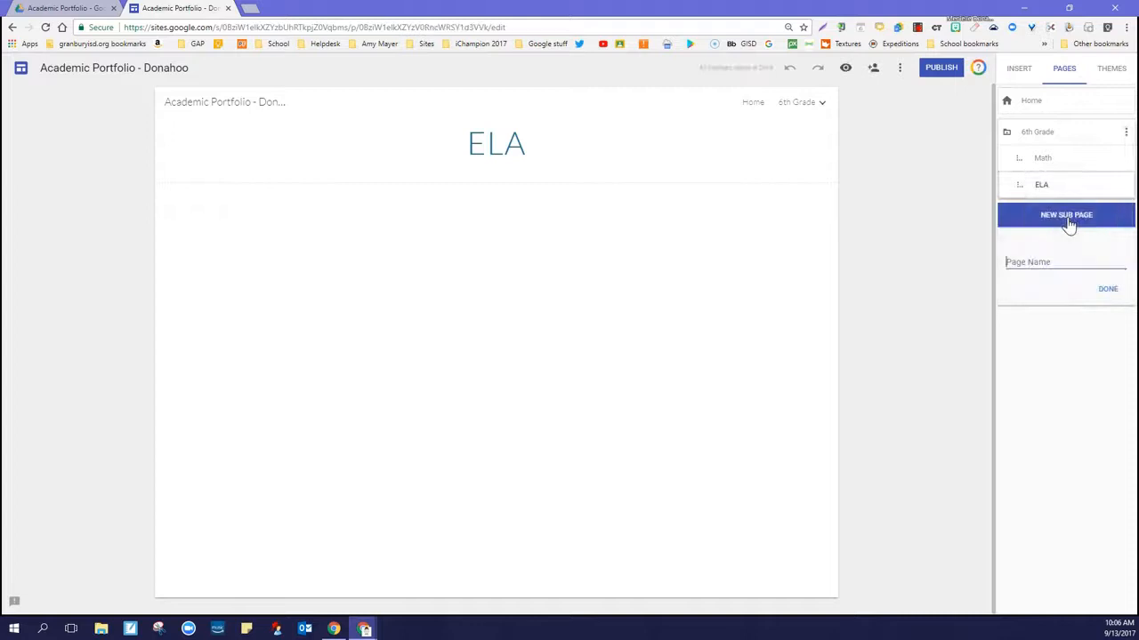
type("Social Studies")
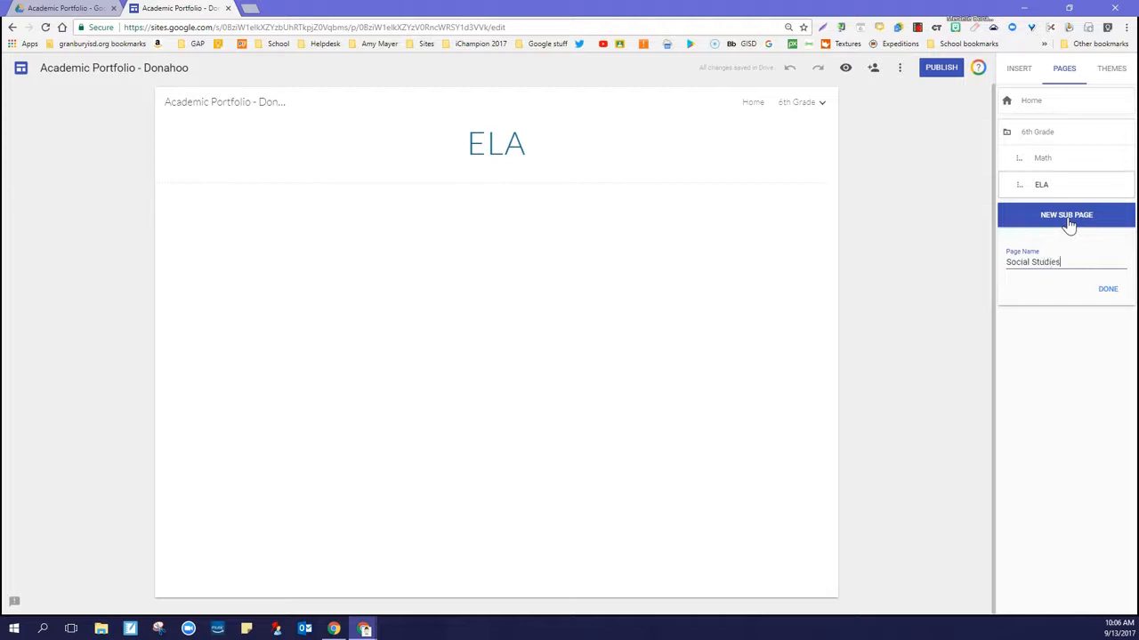
key("Return")
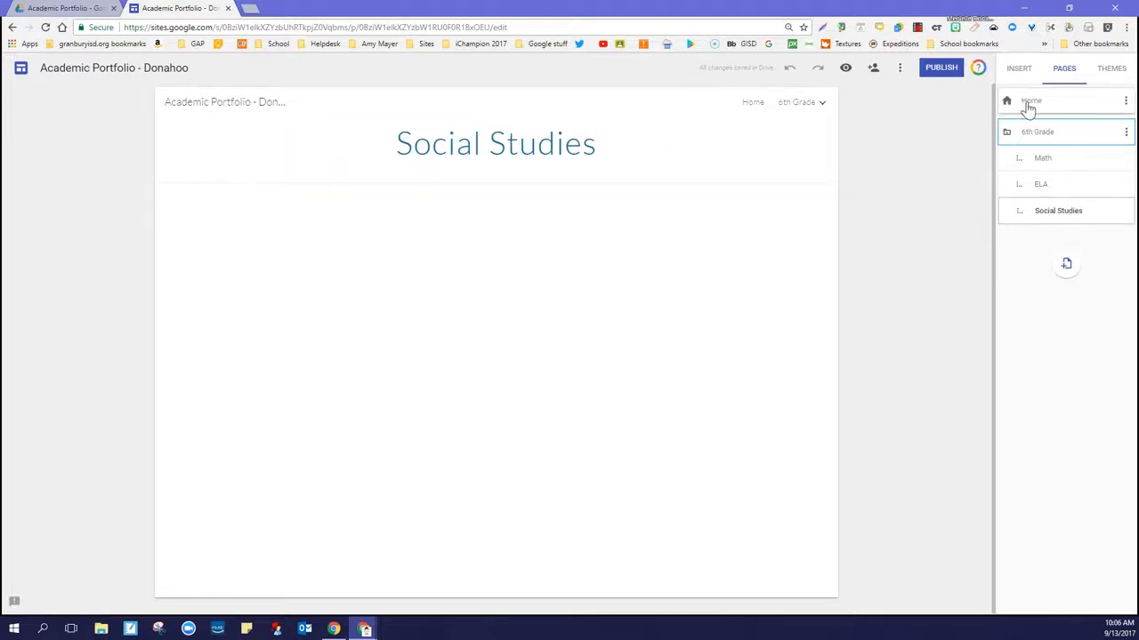
Rename the Home page to About Me and open it for editing
left_click(1126, 105)
left_click(1090, 134)
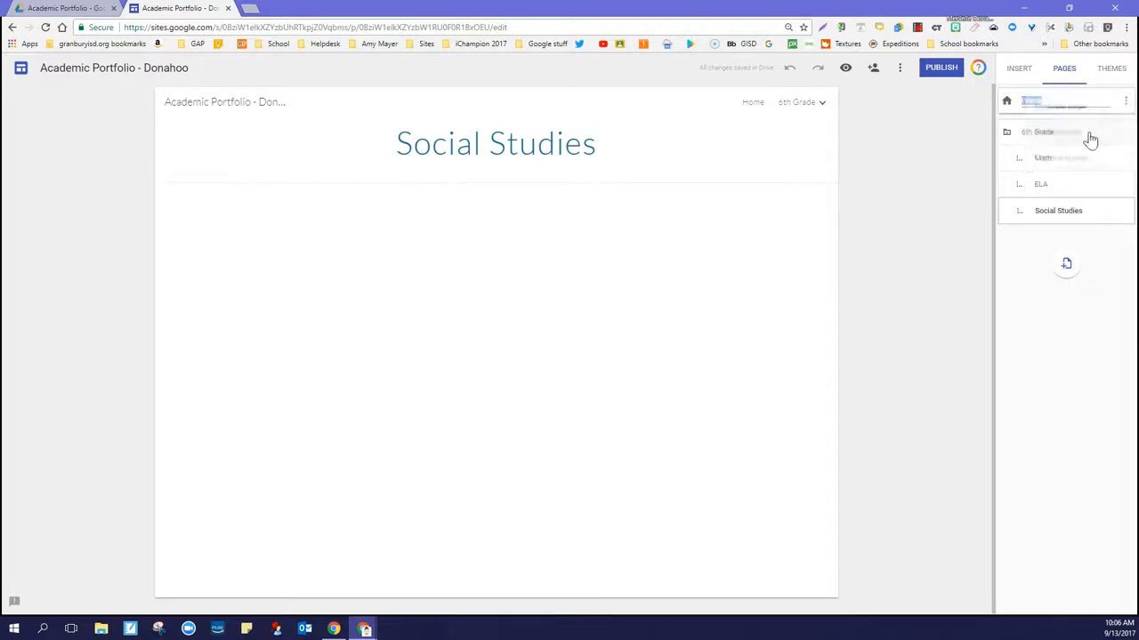
type("About Me")
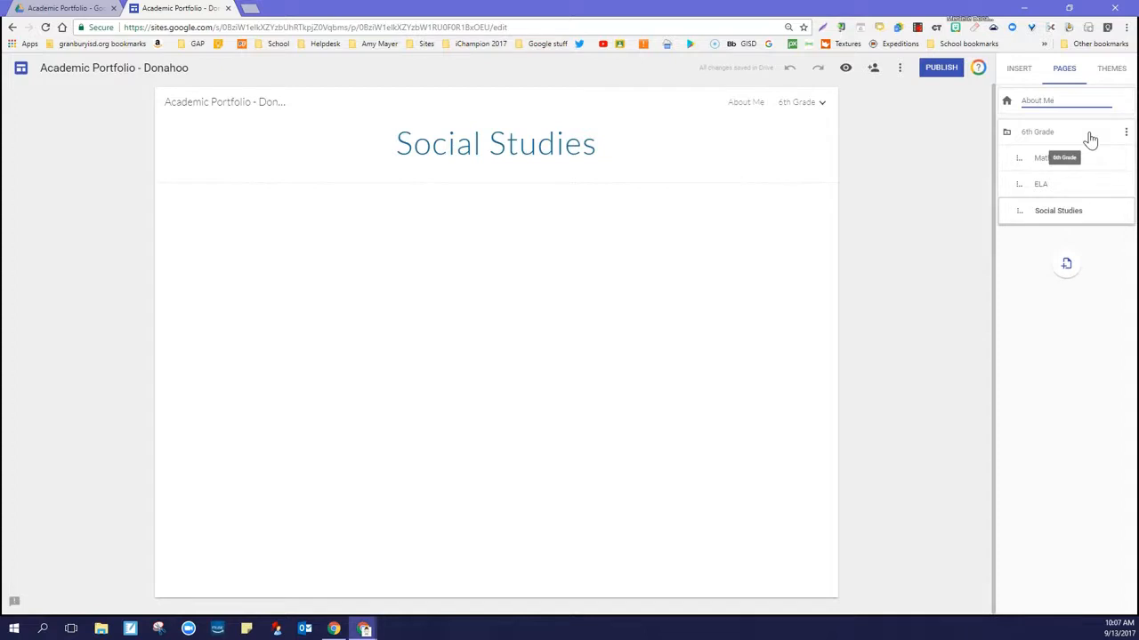
key("Return")
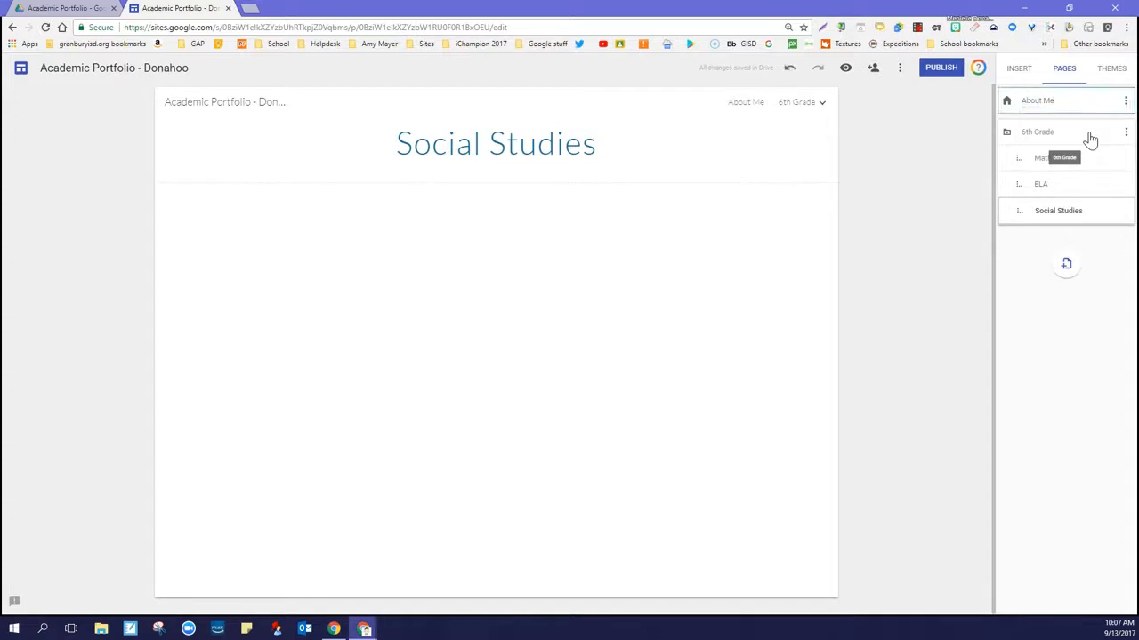
left_click(1049, 101)
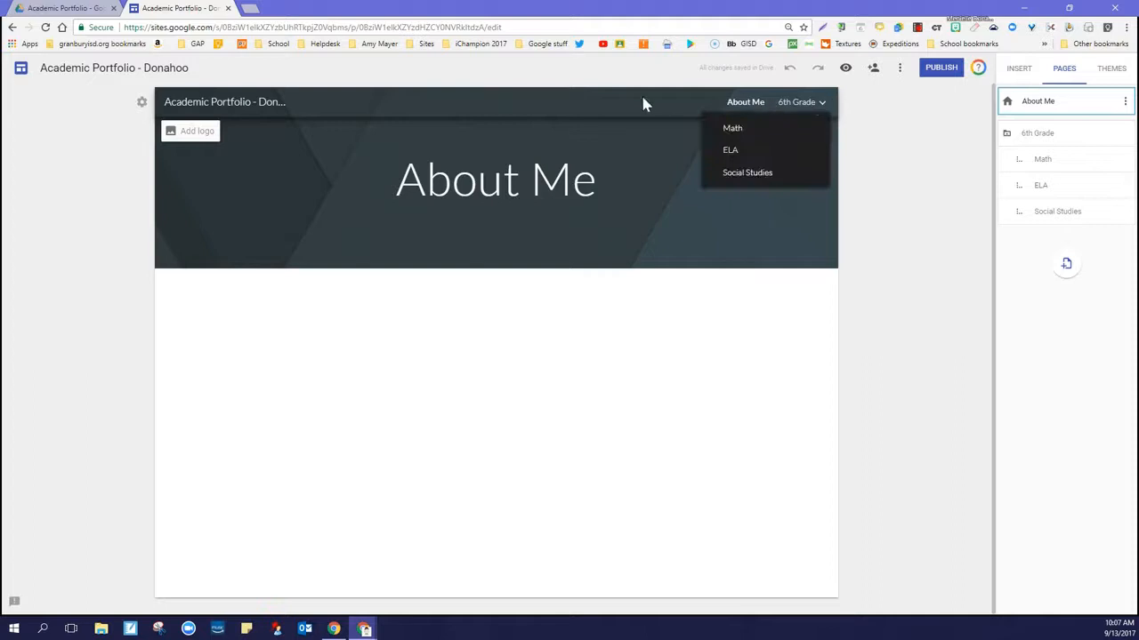
Switch the site's navigation mode to side navigation and check the 6th Grade subpages in the site menu
mouse_move(786, 106)
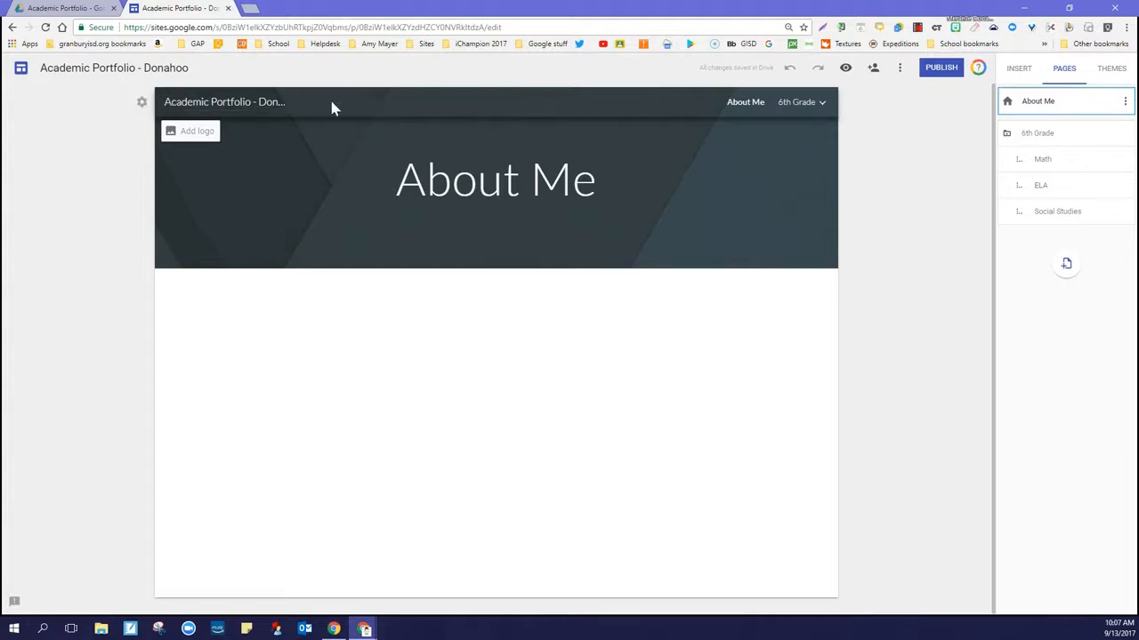
left_click(141, 104)
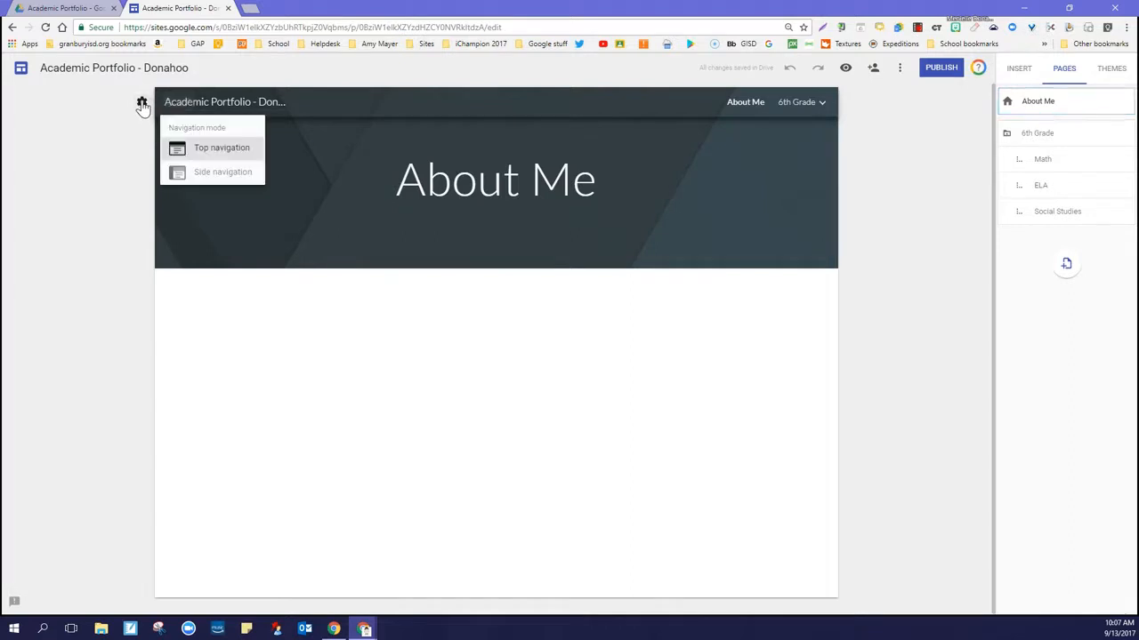
left_click(212, 175)
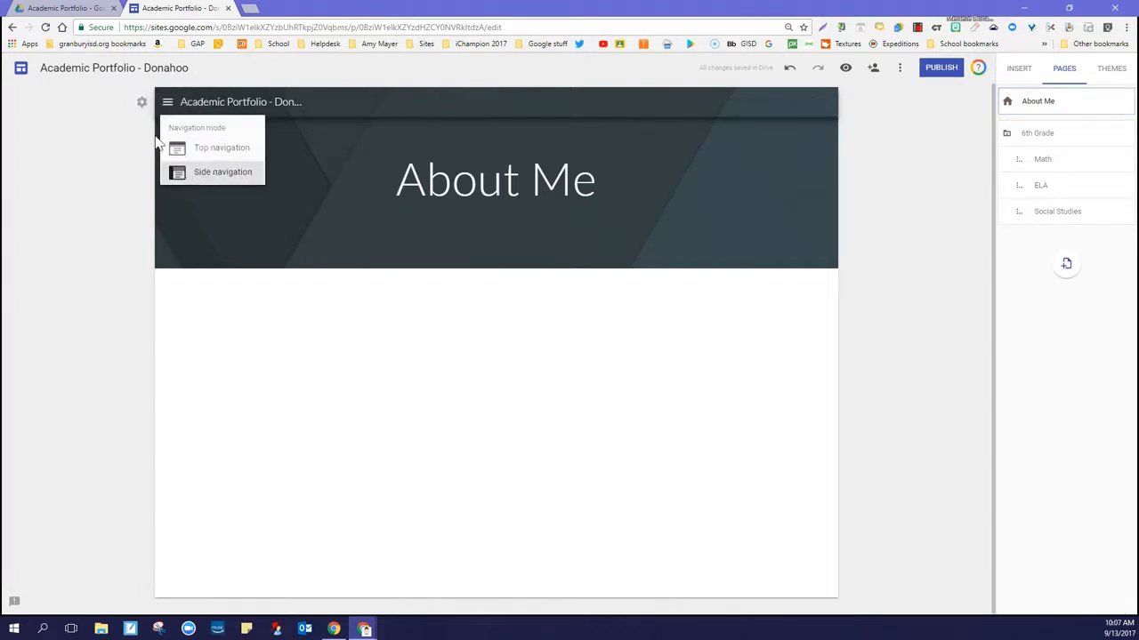
left_click(168, 104)
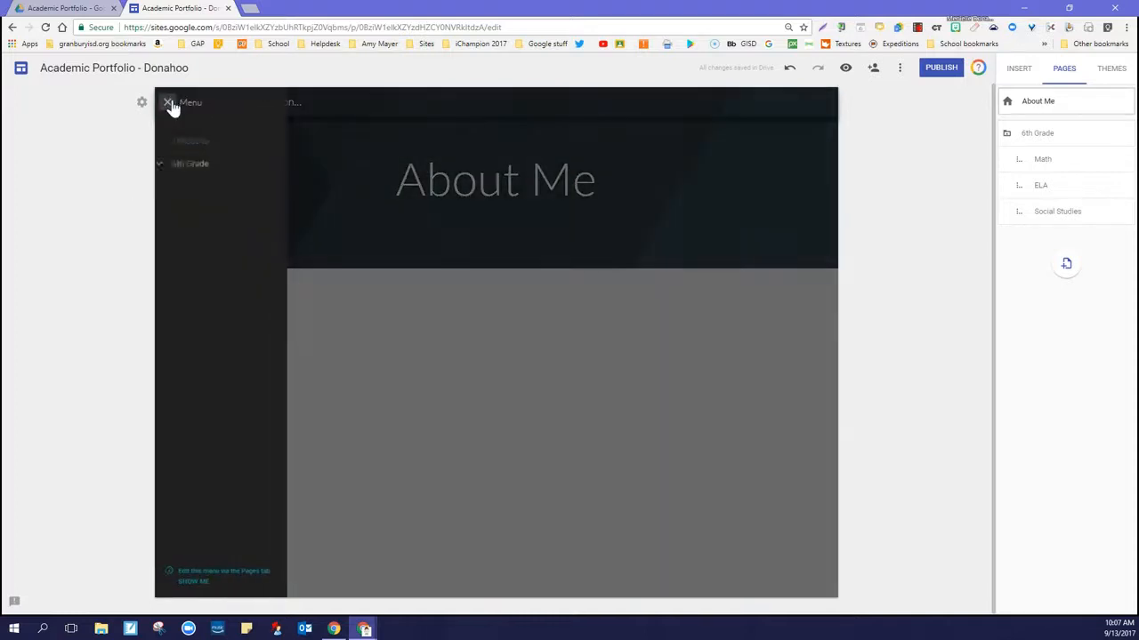
left_click(166, 168)
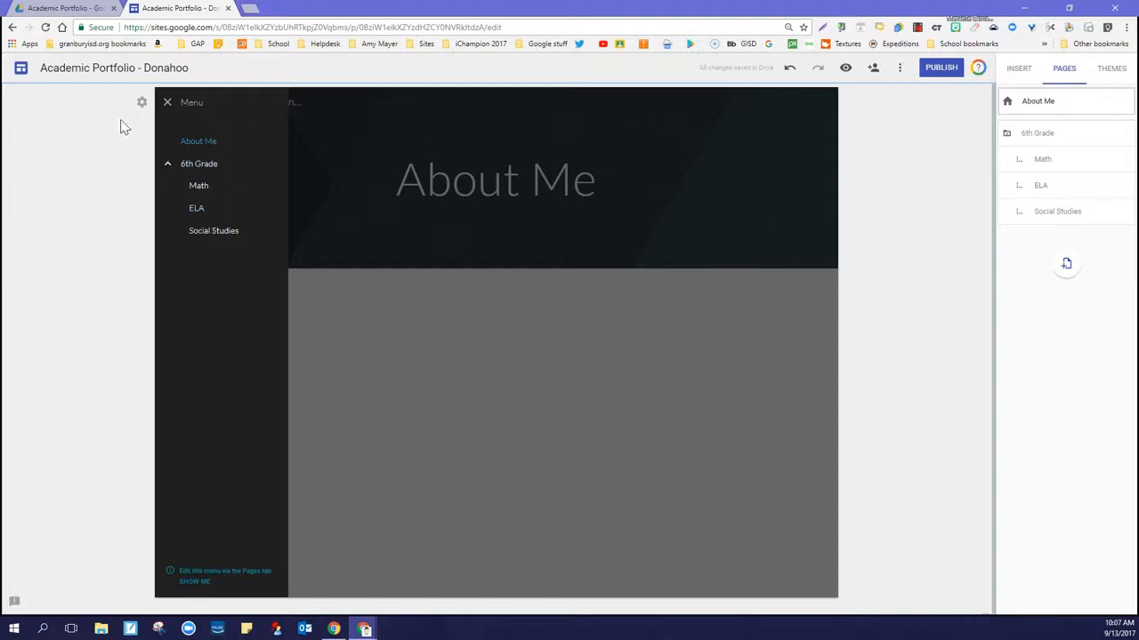
left_click(168, 103)
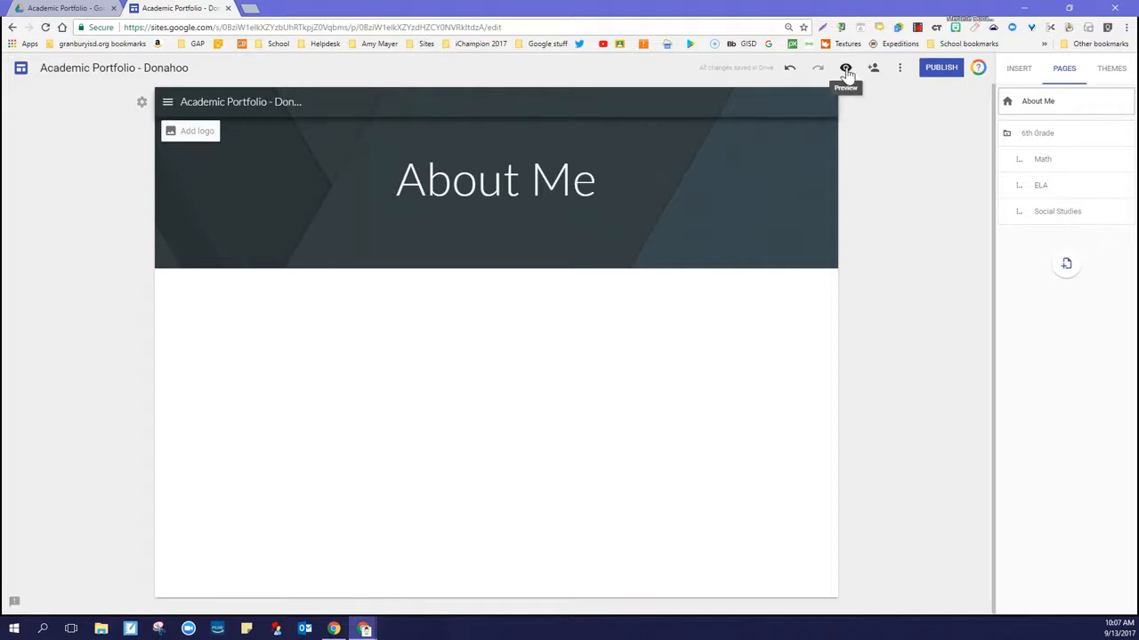
Preview the site at tablet and phone sizes, check the phone navigation menu, and return to the editor
left_click(846, 69)
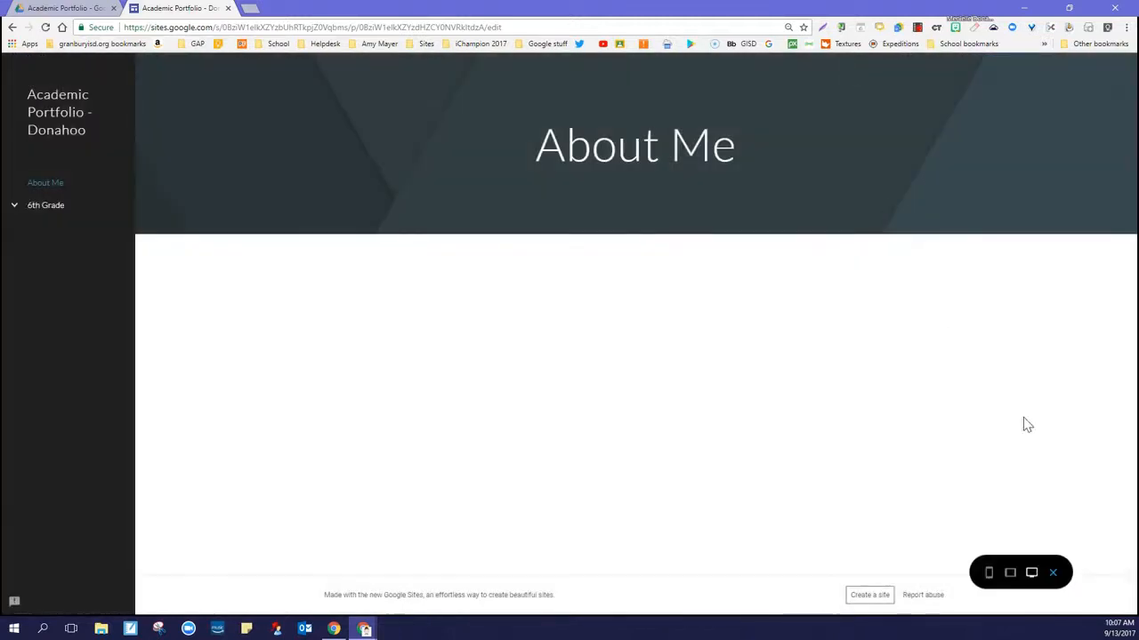
left_click(1010, 574)
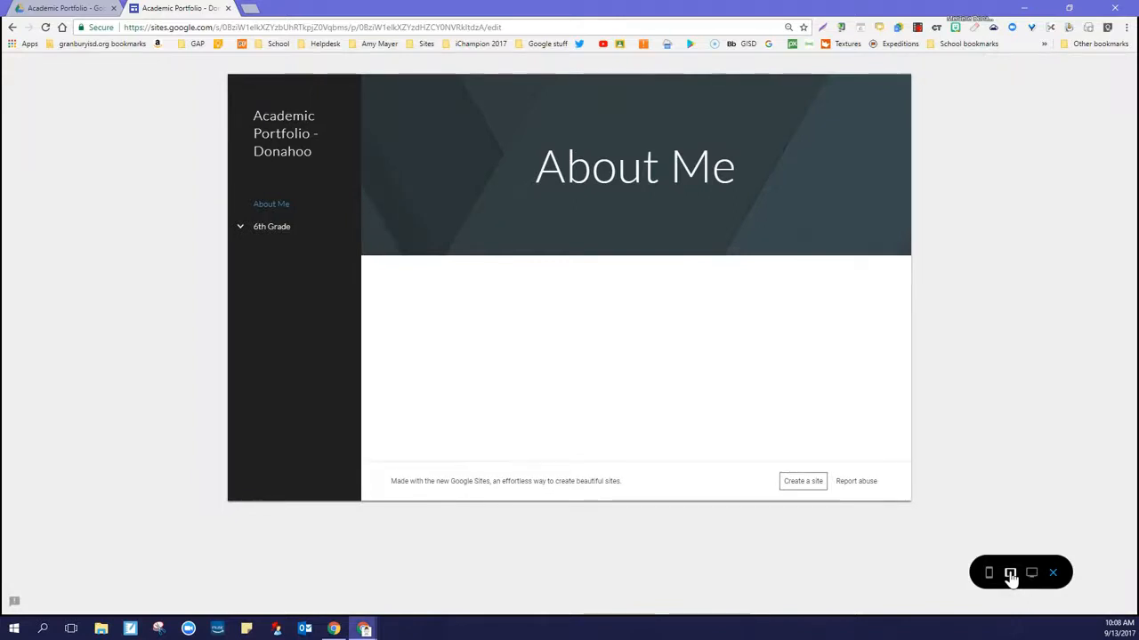
left_click(989, 574)
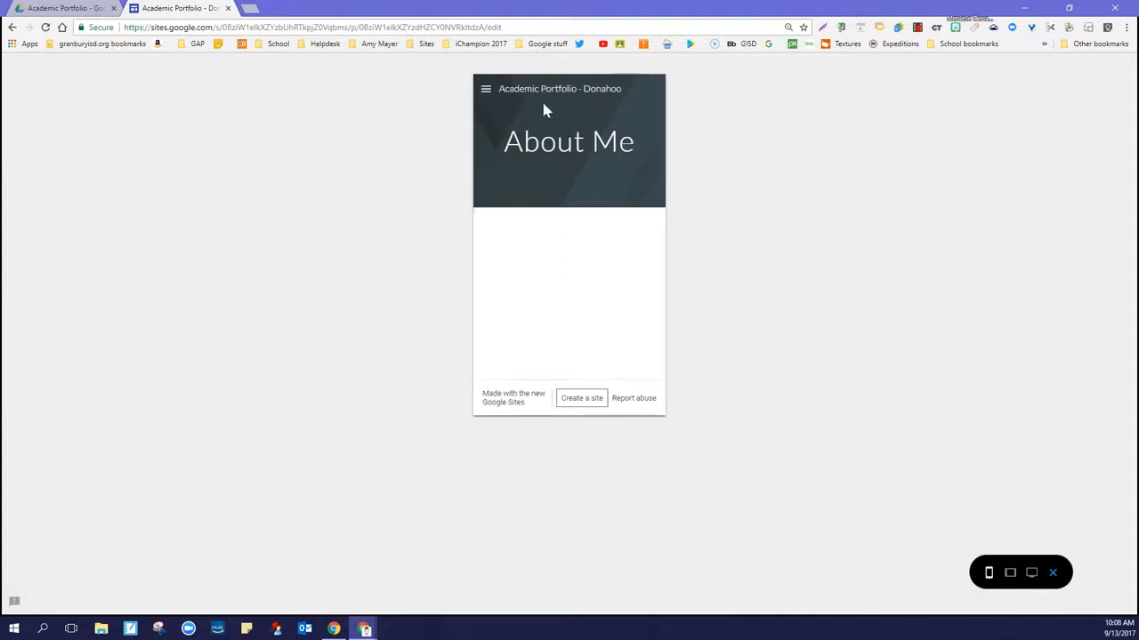
left_click(486, 91)
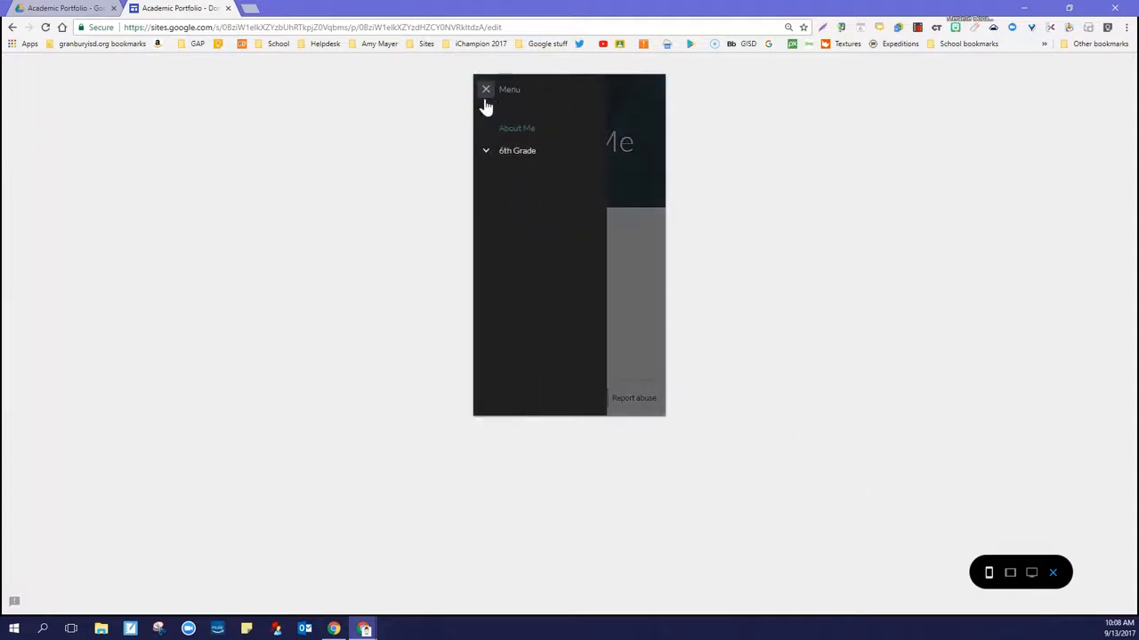
left_click(485, 153)
left_click(486, 91)
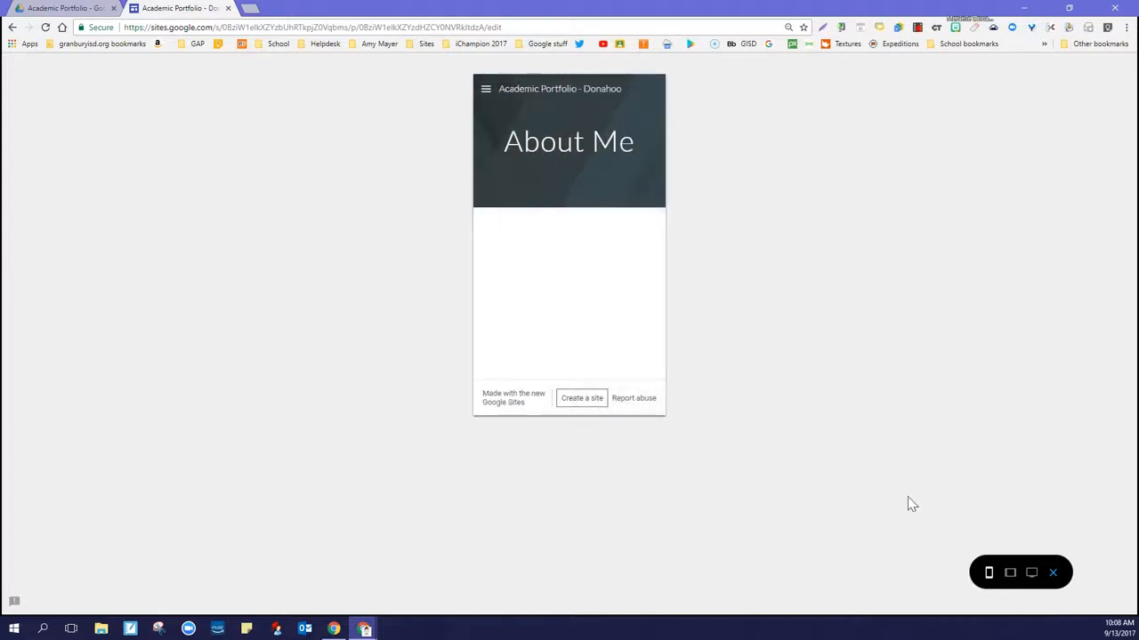
left_click(1052, 574)
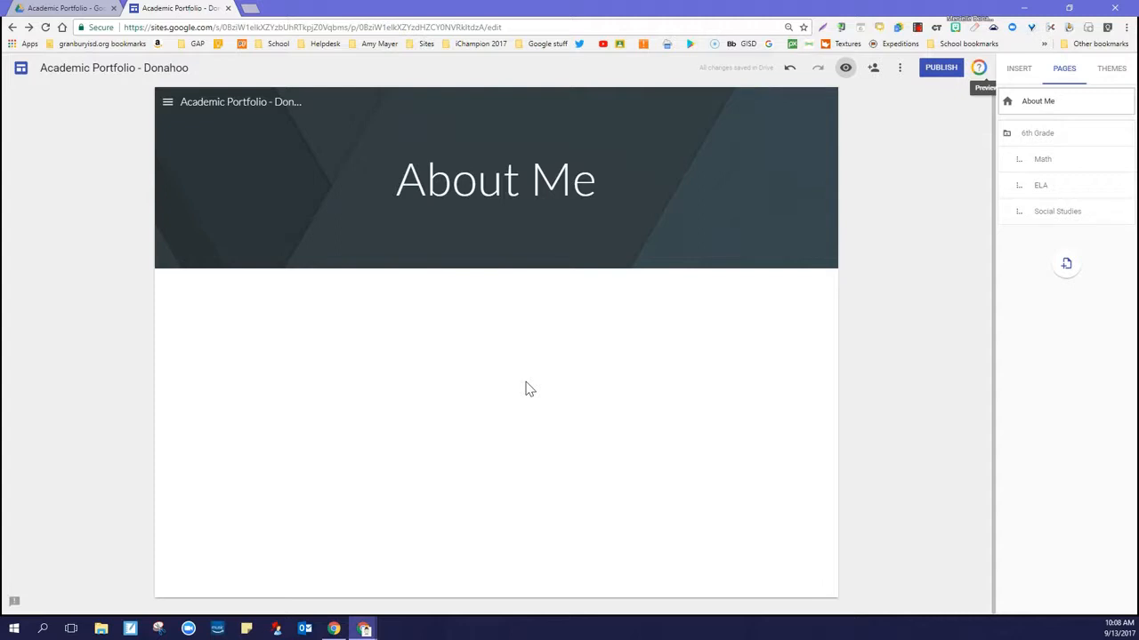
Add a text box below the About Me header reading "I am a sixth grade student in Granbury ISD at Middle School."
left_click(1019, 72)
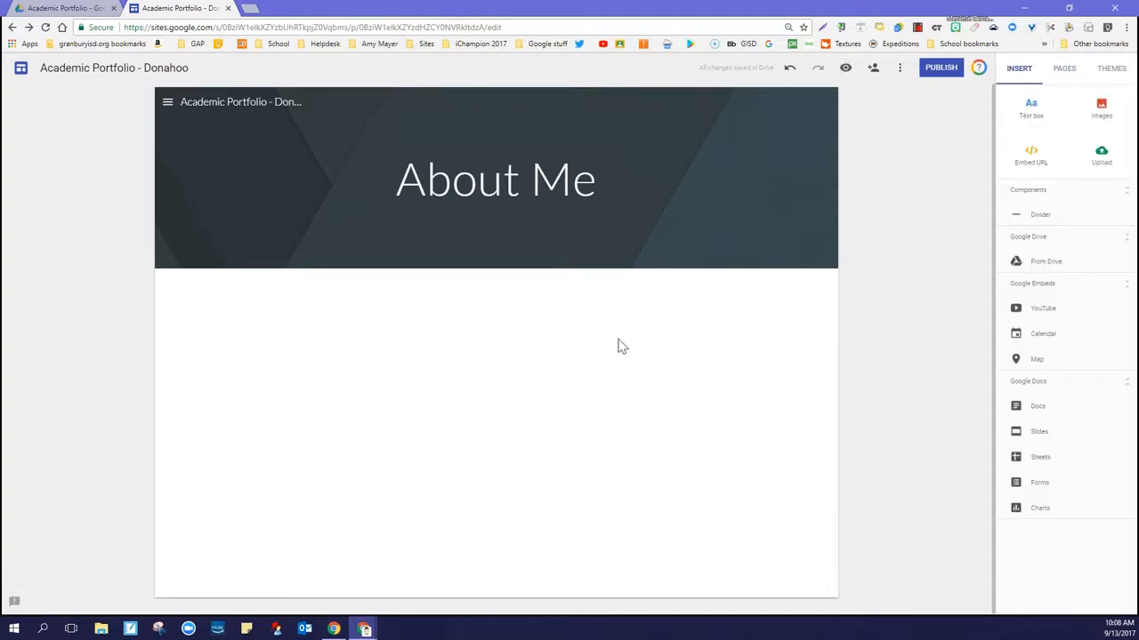
double_click(515, 363)
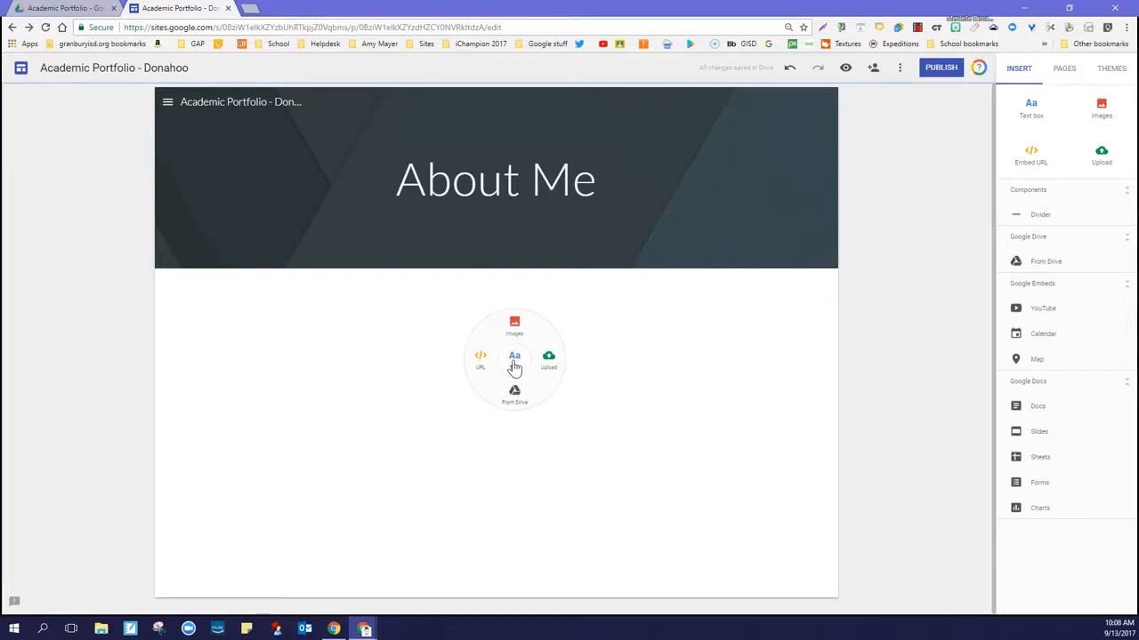
left_click(515, 363)
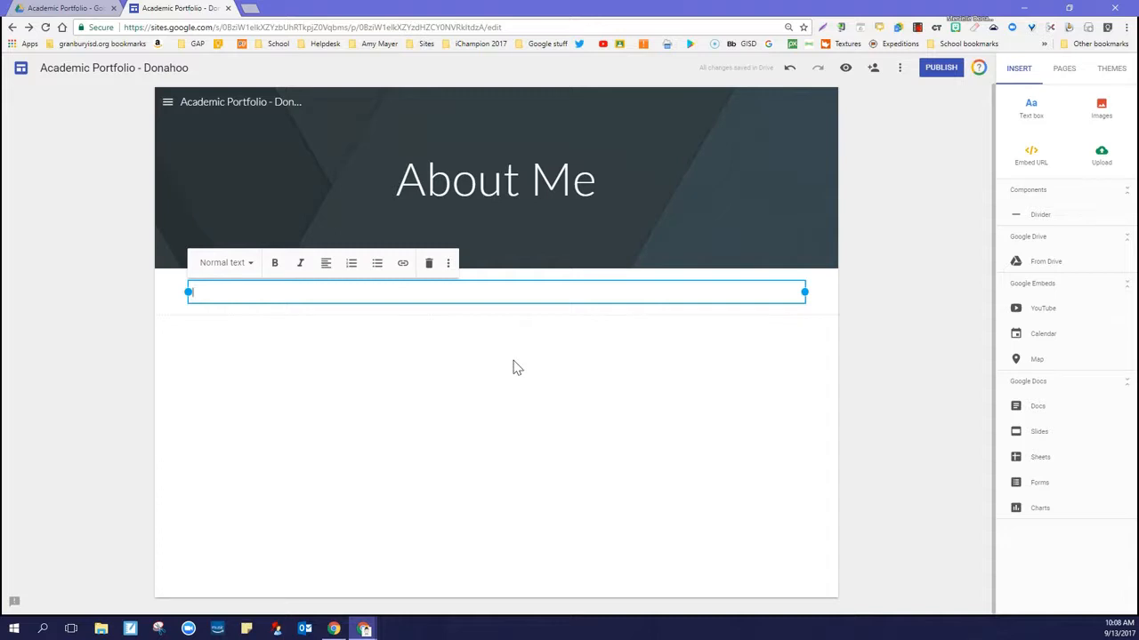
type("I am a sixth grade student at")
key("BackSpace")
key("BackSpace")
key("BackSpace")
type("in Granbury ISD")
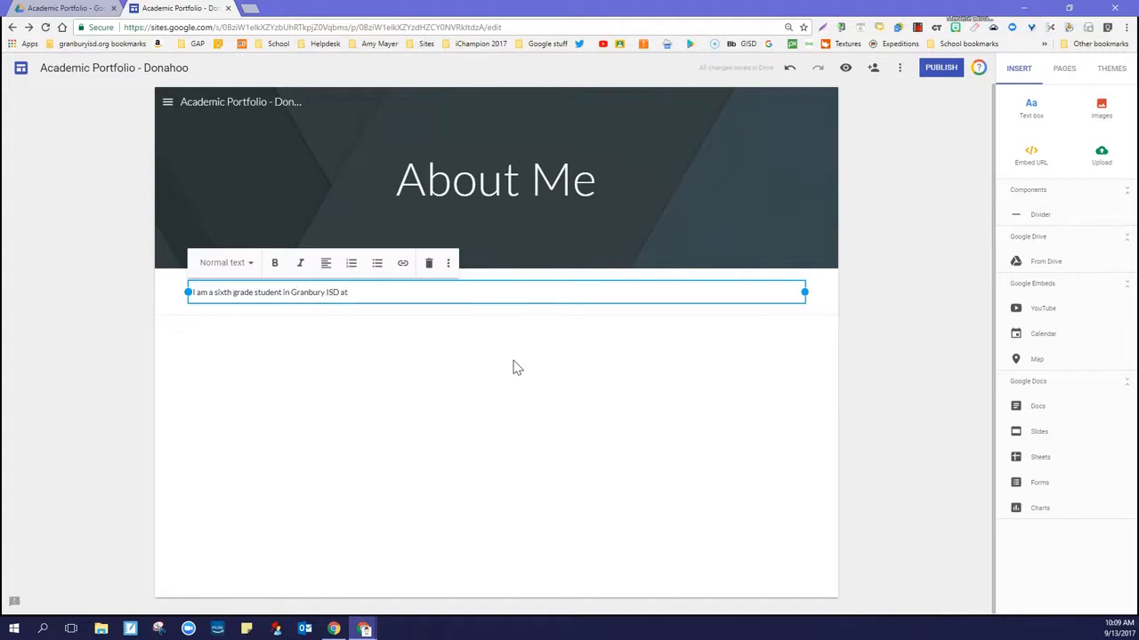
type("at Middle School.")
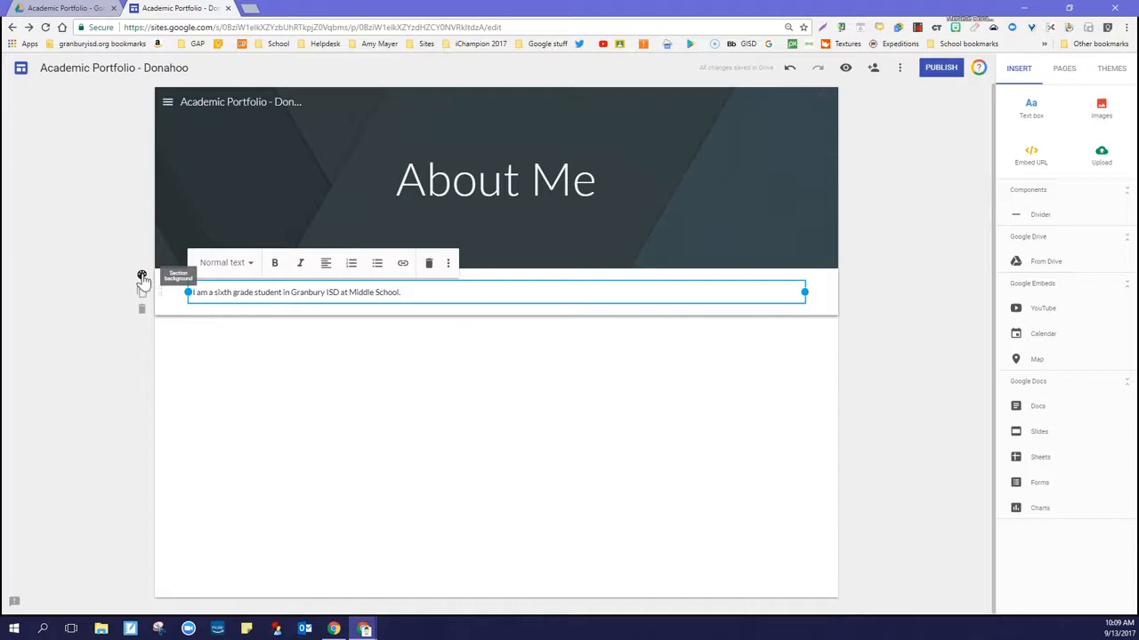
Apply the Emphasis 2 style to the text section and narrow its text box to just past the end of the sentence
left_click(142, 278)
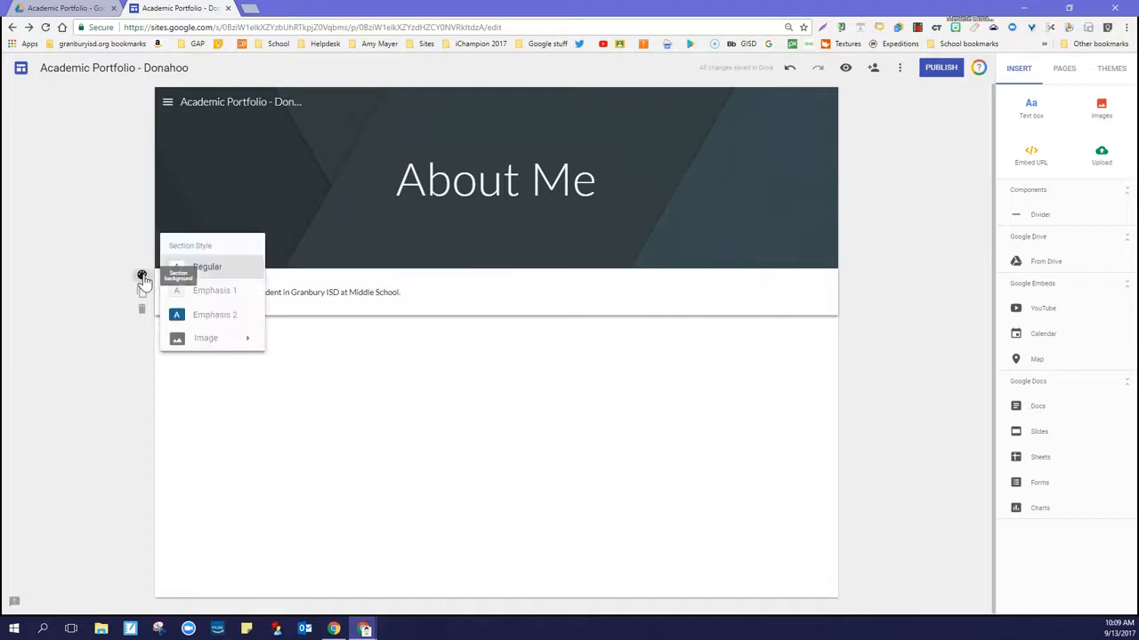
left_click(191, 299)
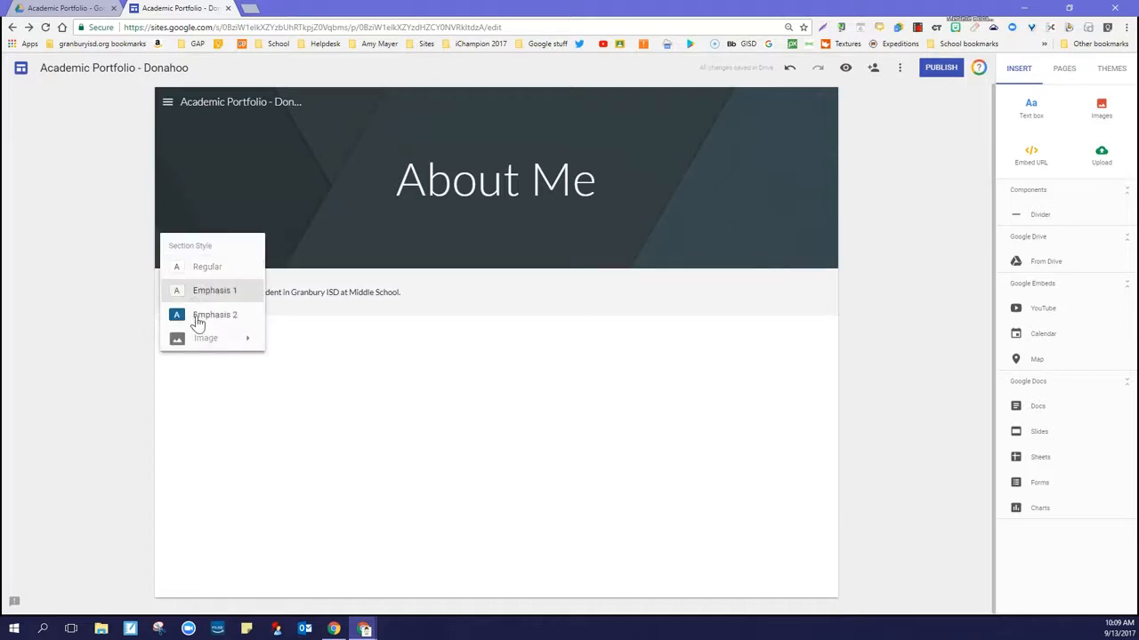
left_click(197, 317)
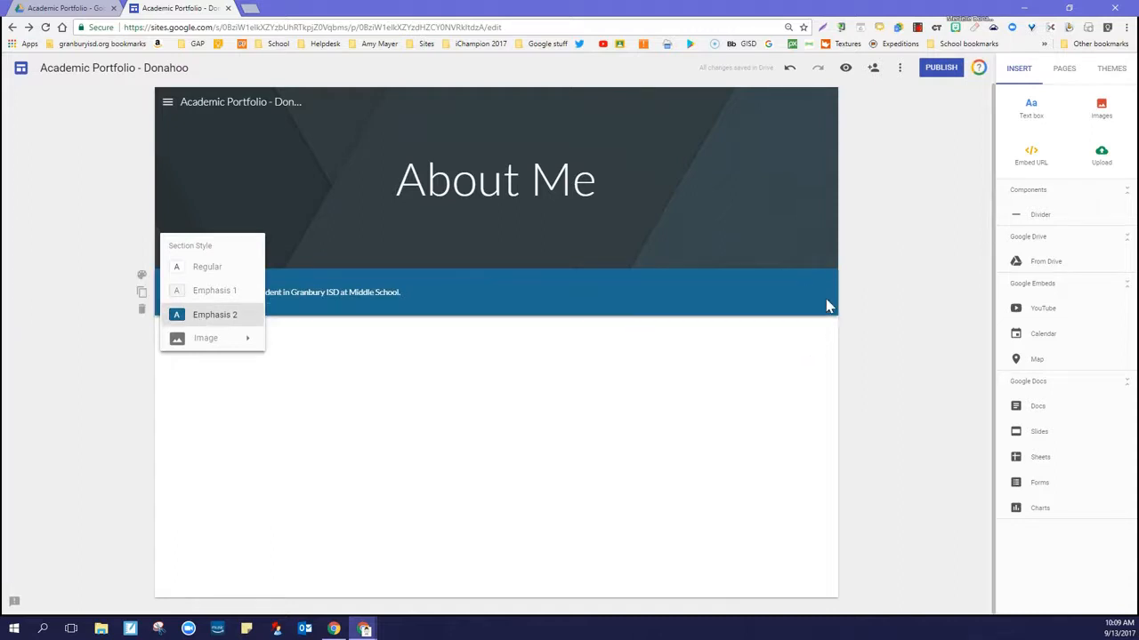
left_click(384, 486)
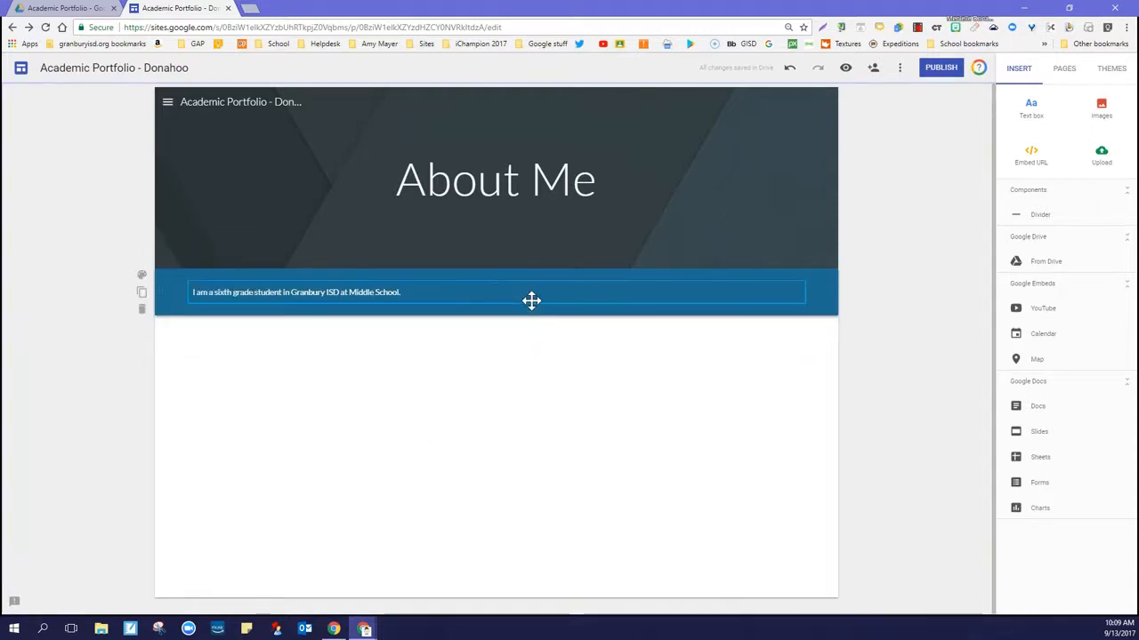
left_click(531, 303)
left_click_drag(805, 292, 438, 292)
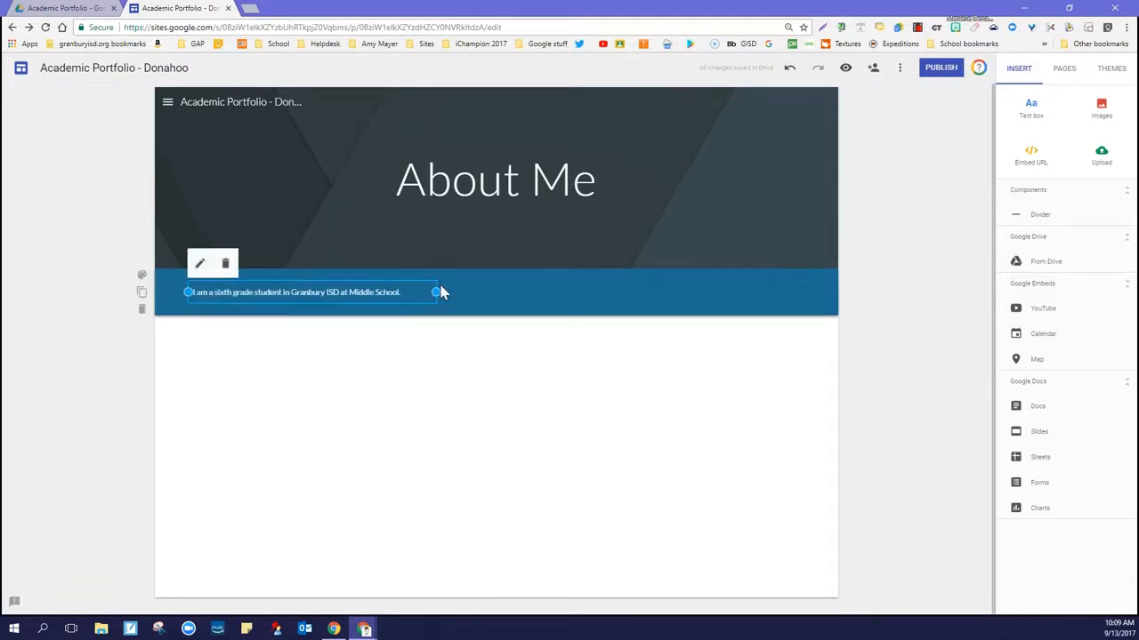
Insert 20160323_110441.jpg from the Google Drive folder 2015-2016 pictures > ASL pics into the empty space beside the text
double_click(668, 308)
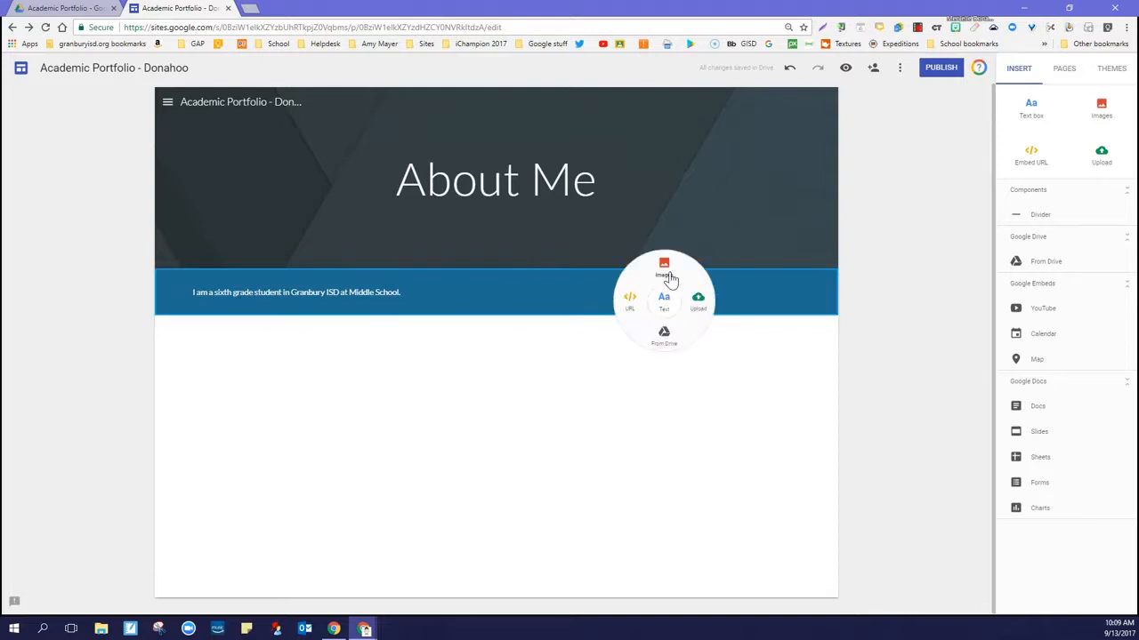
left_click(667, 274)
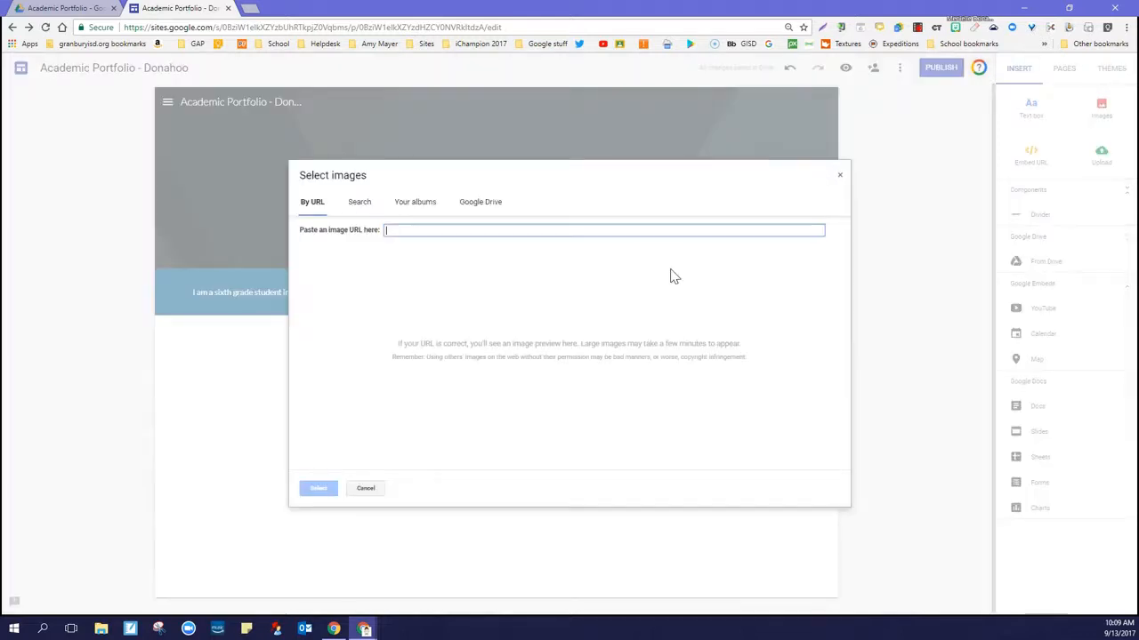
left_click(469, 209)
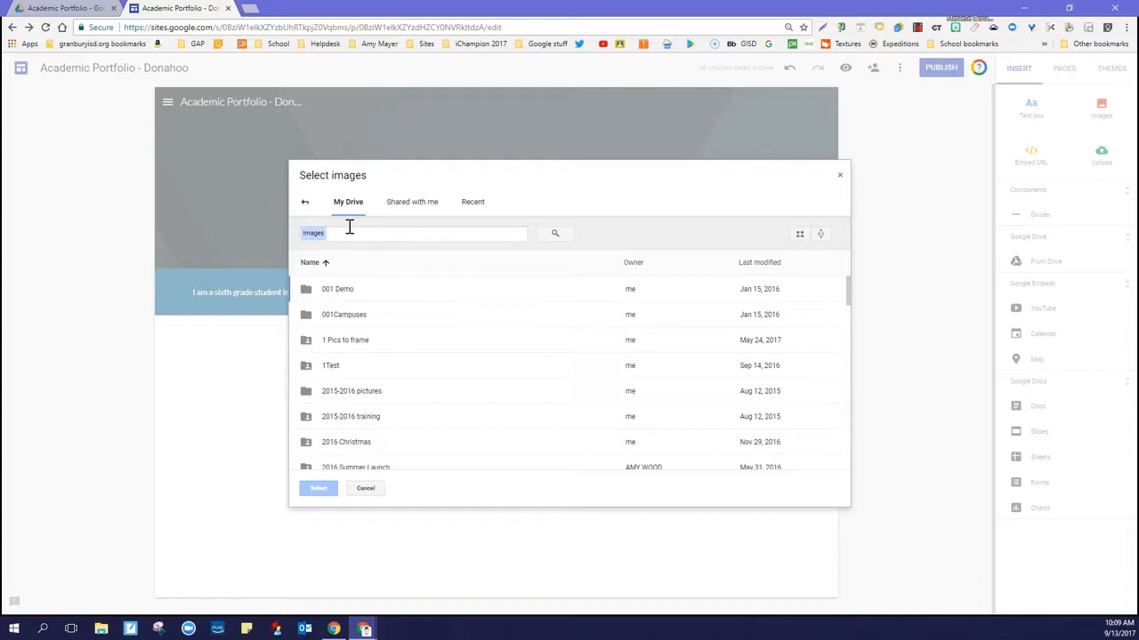
scroll(359, 343, "down", 15)
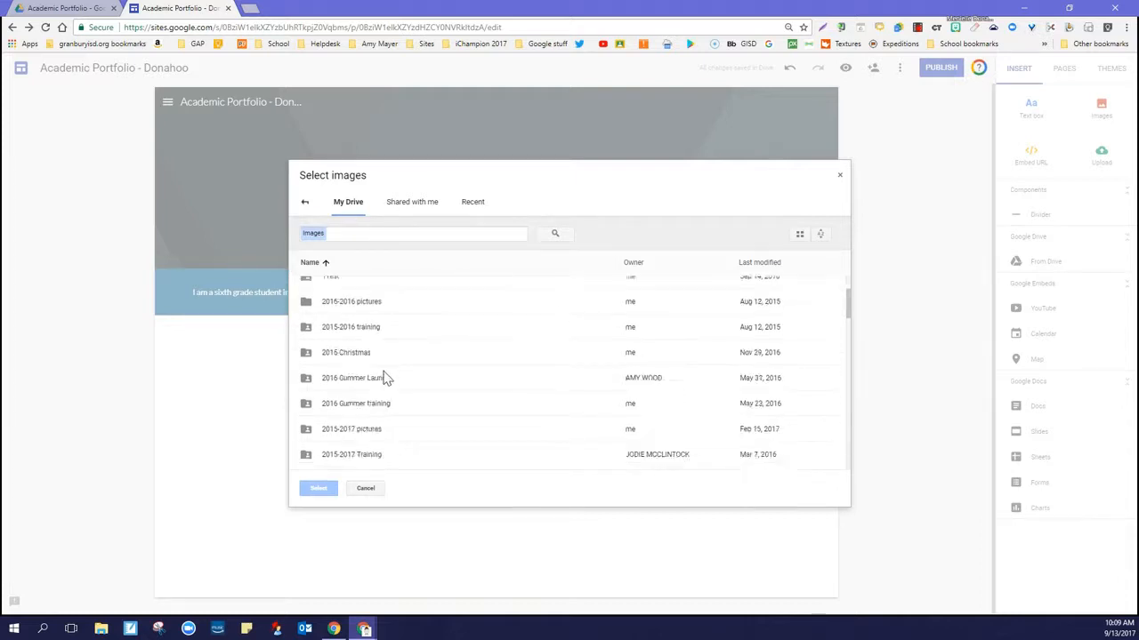
scroll(387, 377, "down", 20)
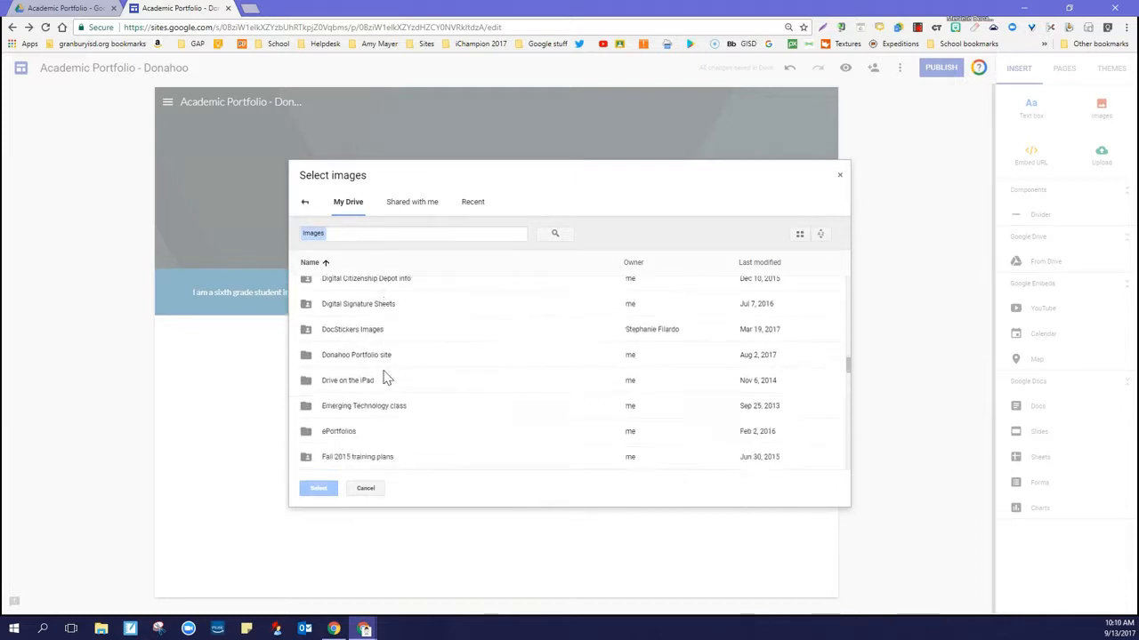
scroll(387, 377, "down", 3)
scroll(387, 378, "up", 12)
scroll(387, 377, "up", 12)
scroll(387, 377, "up", 1)
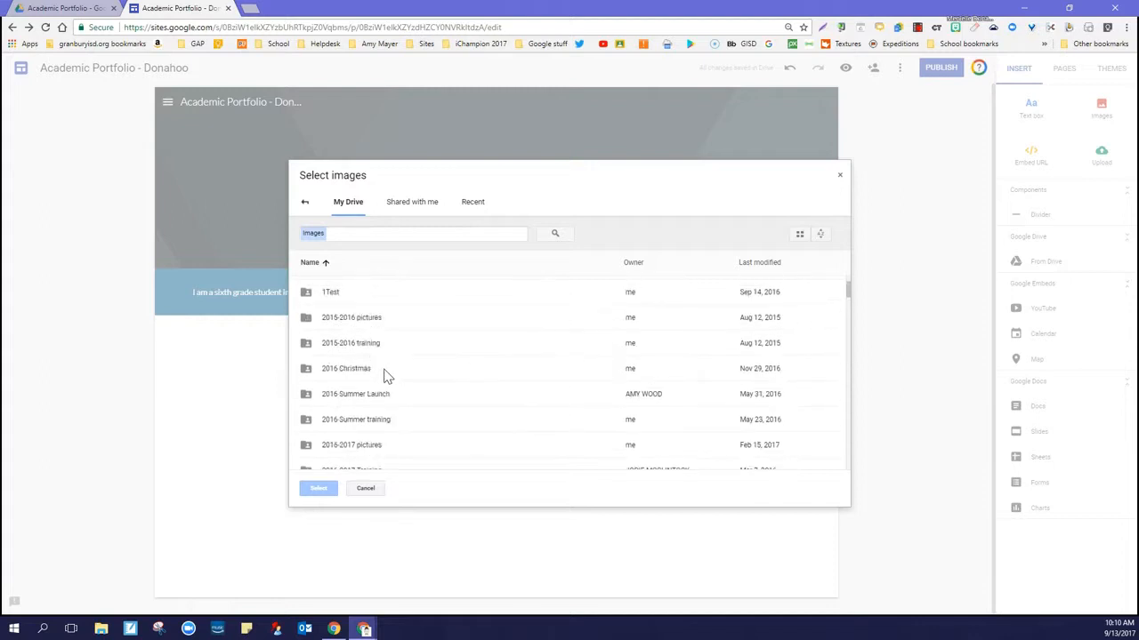
double_click(373, 326)
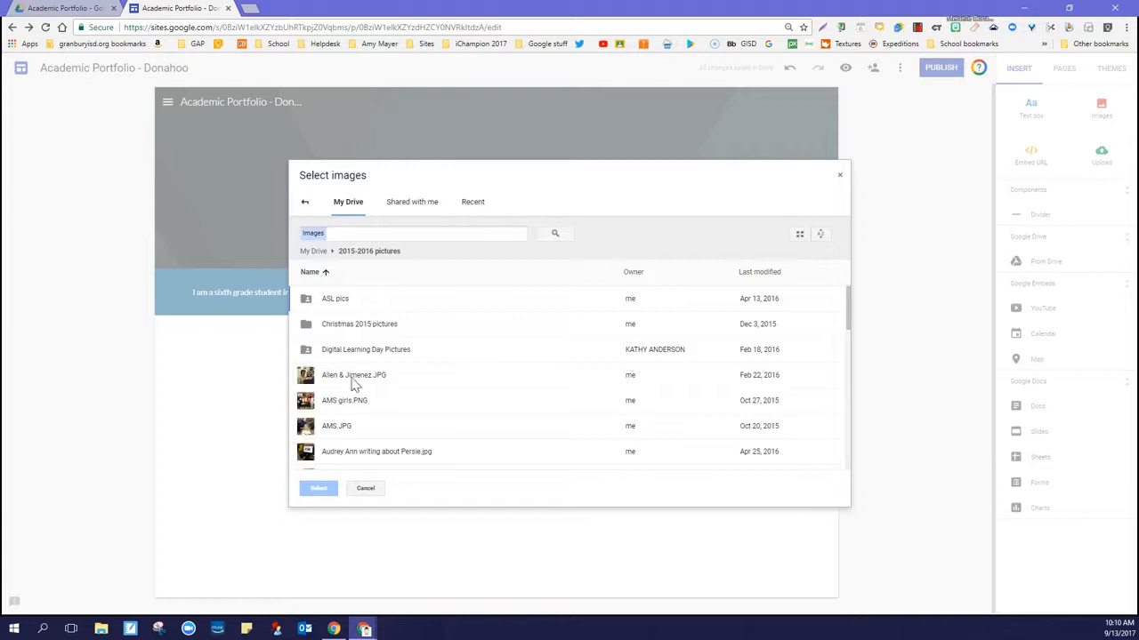
double_click(338, 307)
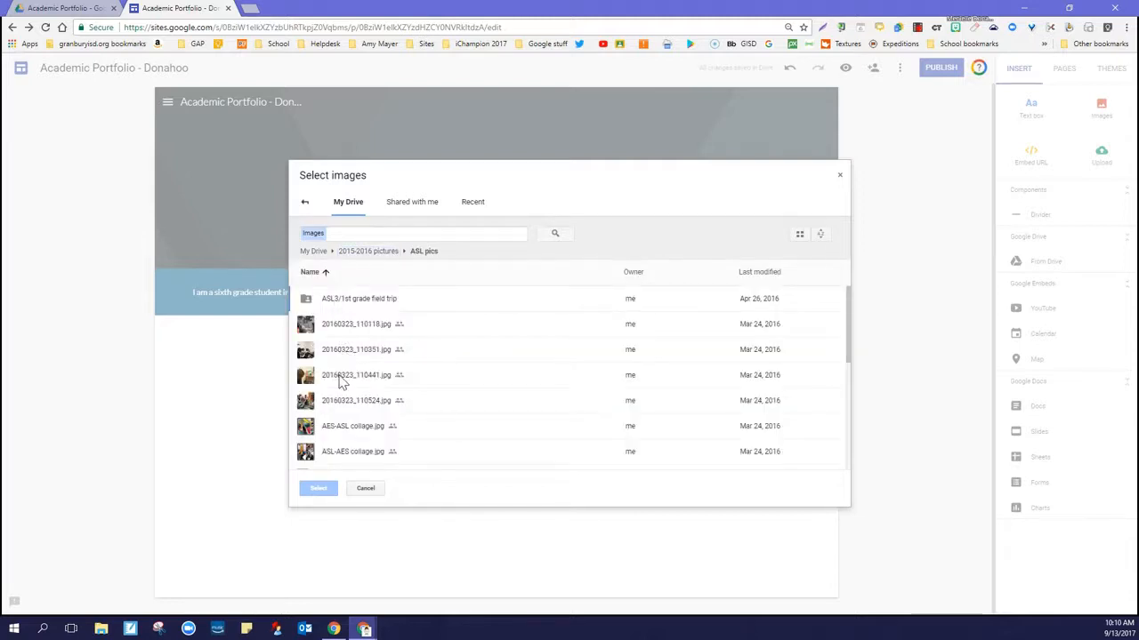
left_click(340, 378)
left_click(317, 488)
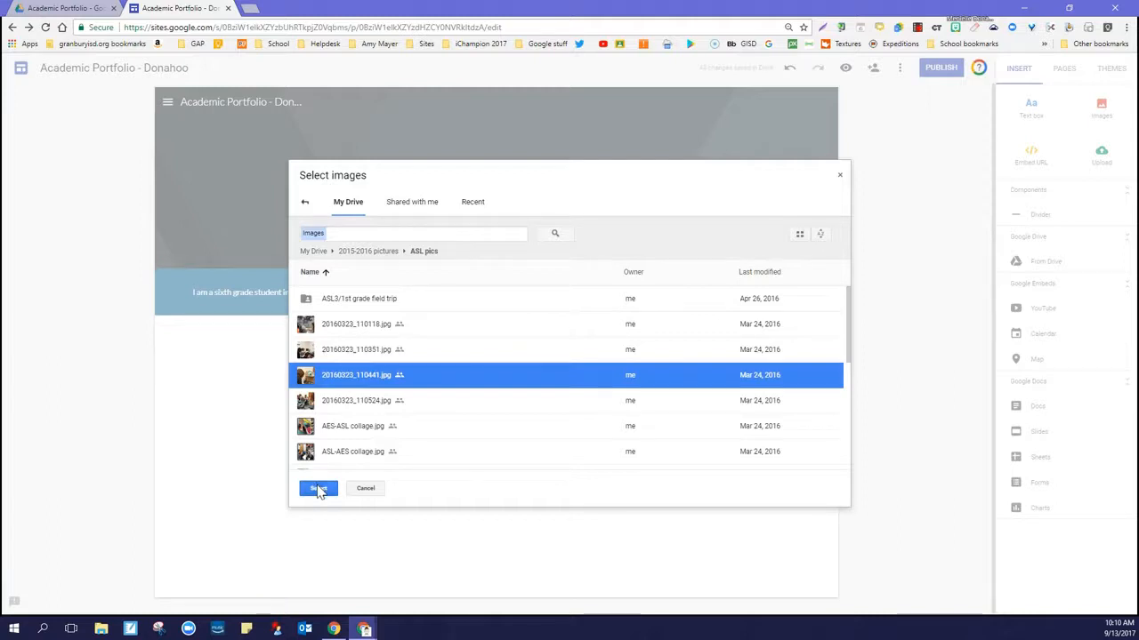
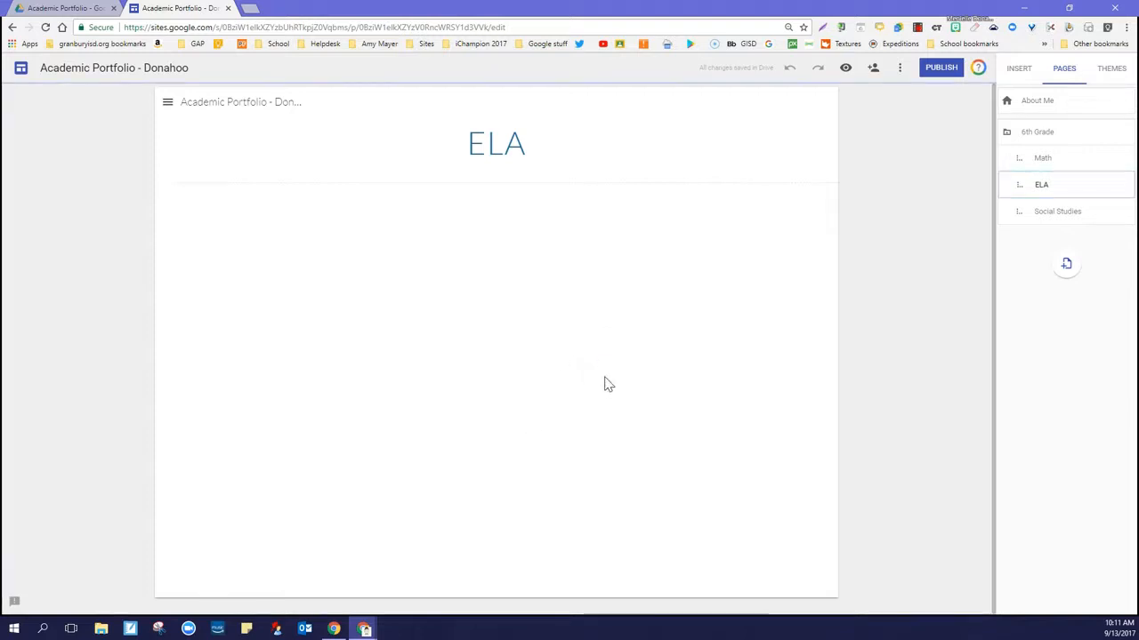
Insert the Ben Franklin test document from the Drive folder 001 Demo into the ELA page and lengthen its frame to fit the whole passage
double_click(604, 384)
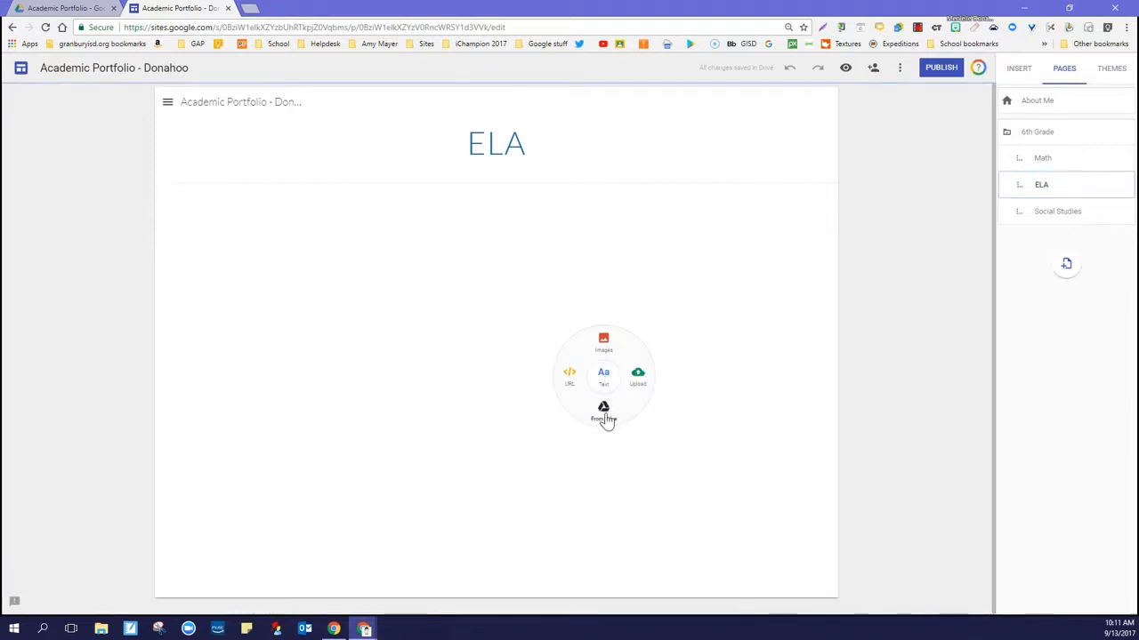
left_click(604, 418)
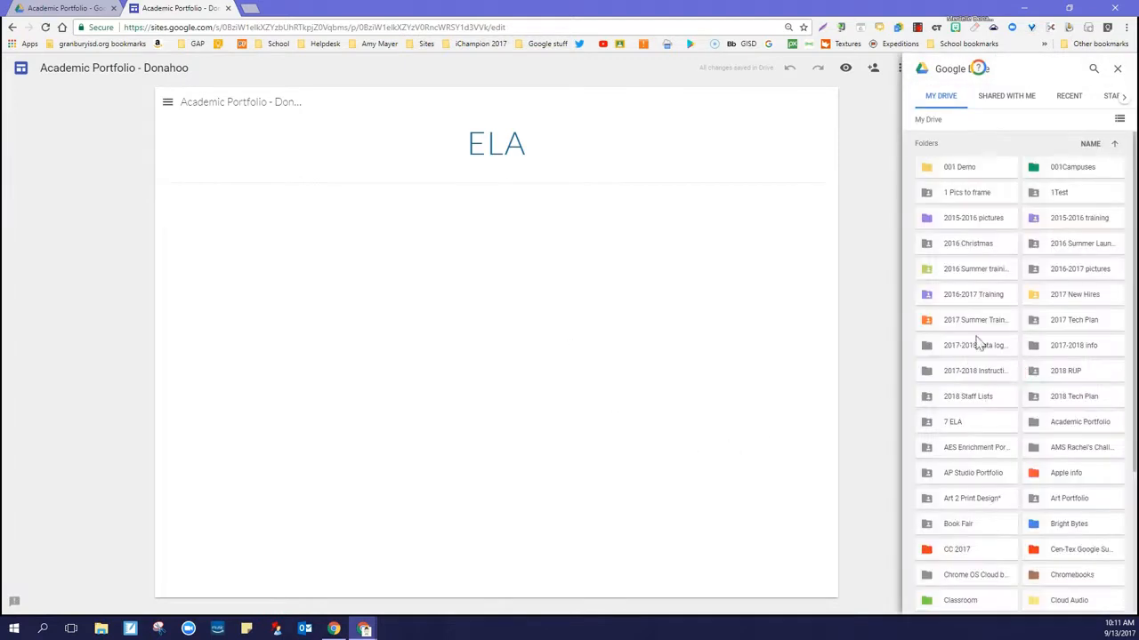
double_click(960, 171)
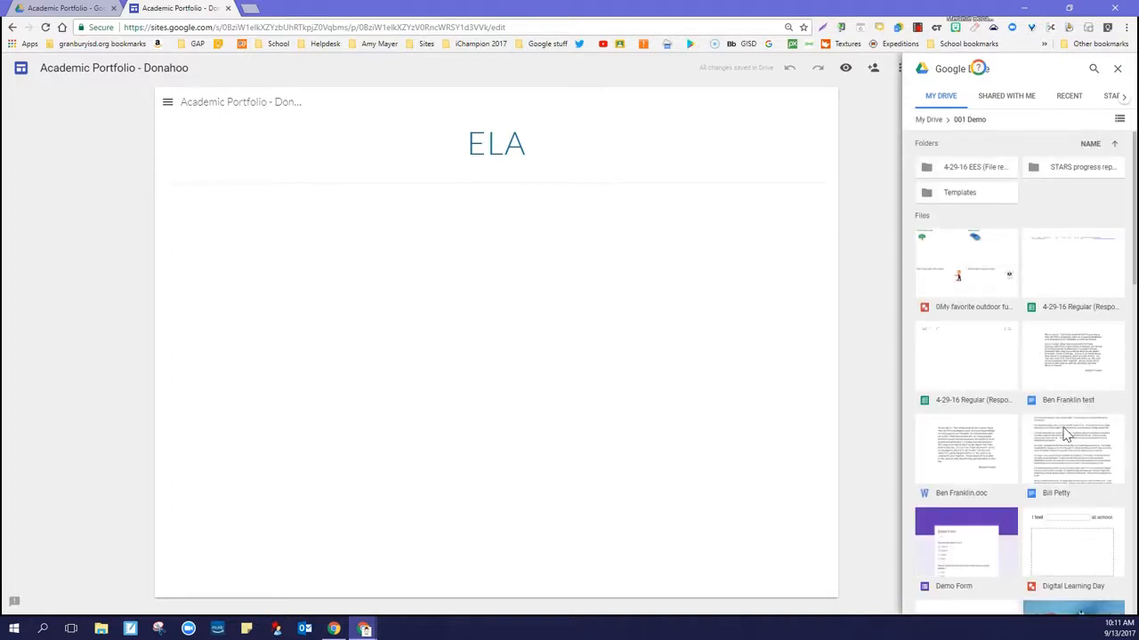
left_click(1067, 357)
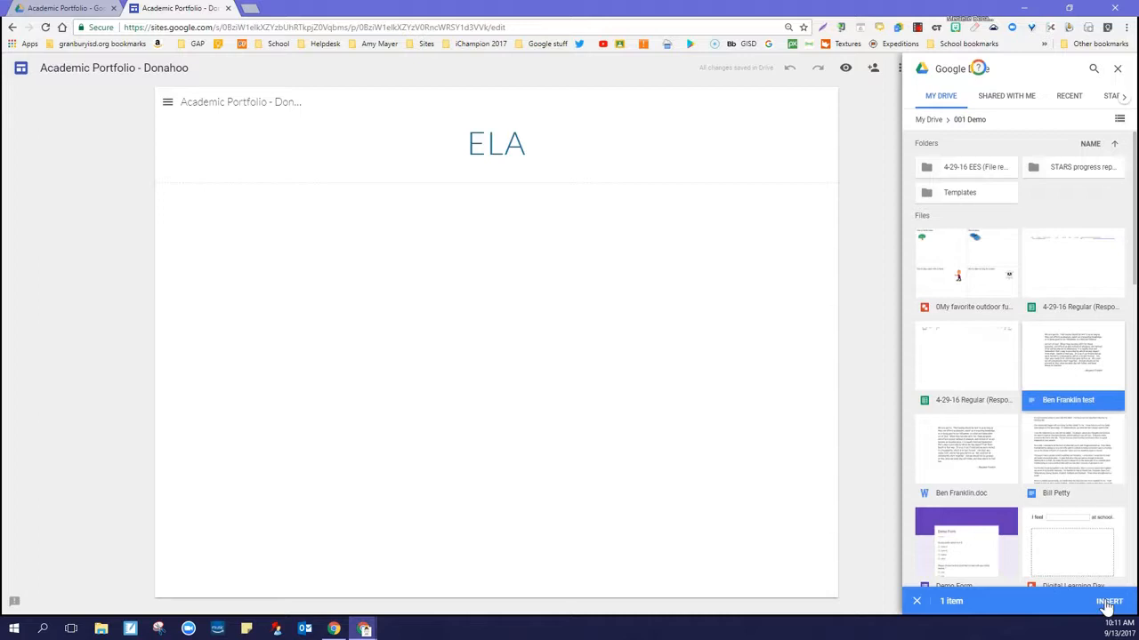
left_click(1108, 604)
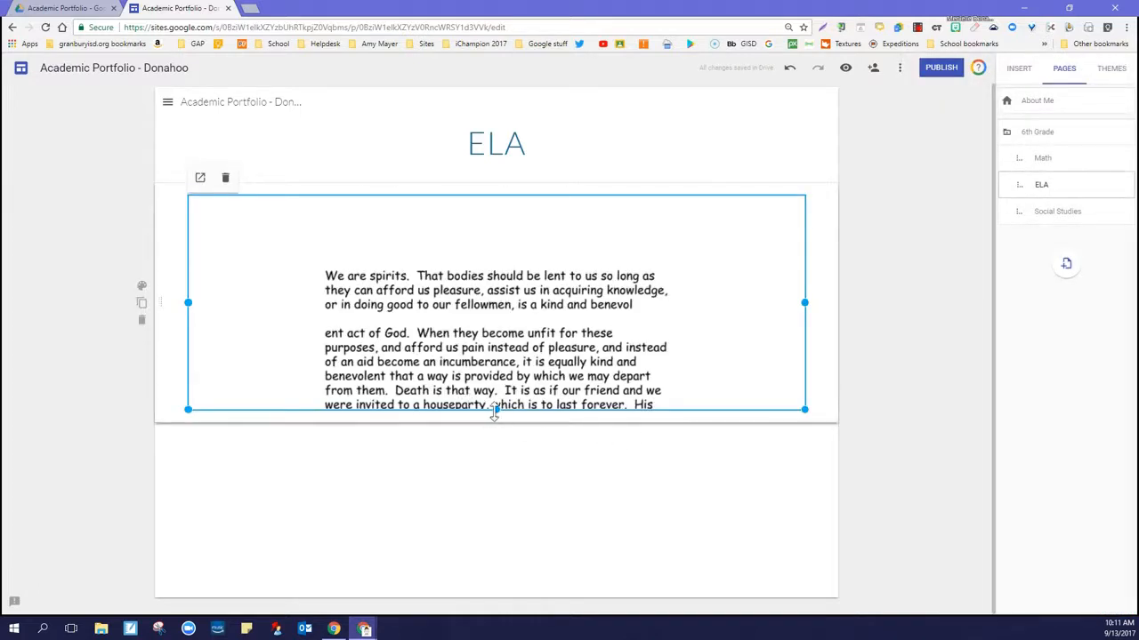
left_click_drag(495, 411, 492, 559)
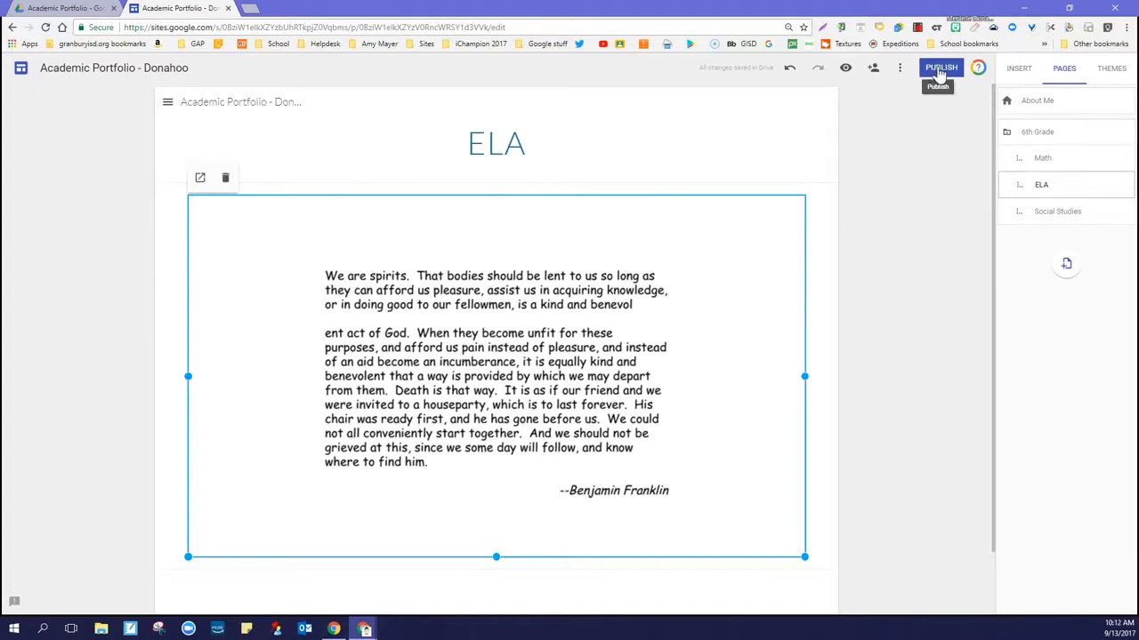
Publish the site at academic-portfolio- plus the owner's surname, open to anyone on the web, requesting that public search engines not display it
left_click(939, 71)
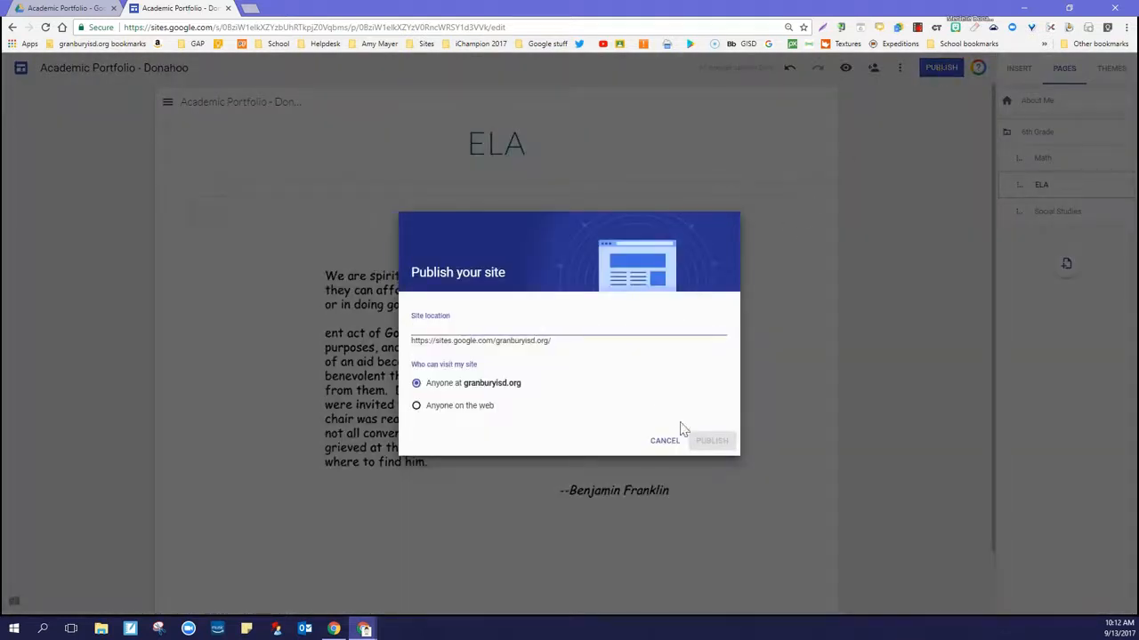
left_click(416, 406)
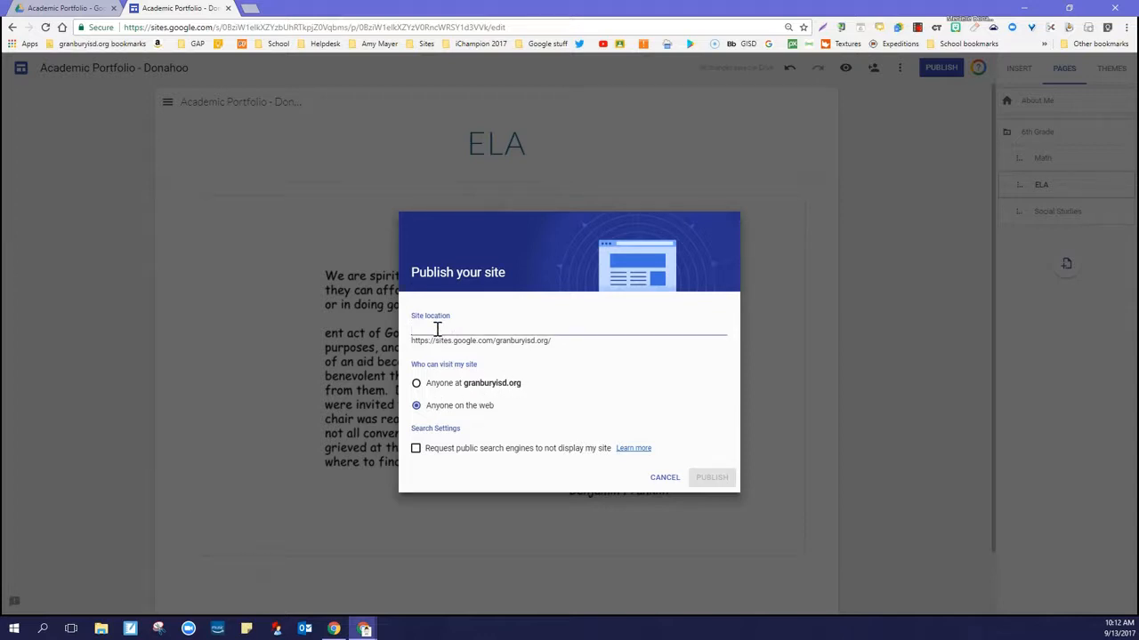
type("acad")
key("BackSpace")
key("BackSpace")
type("emic-portfolio")
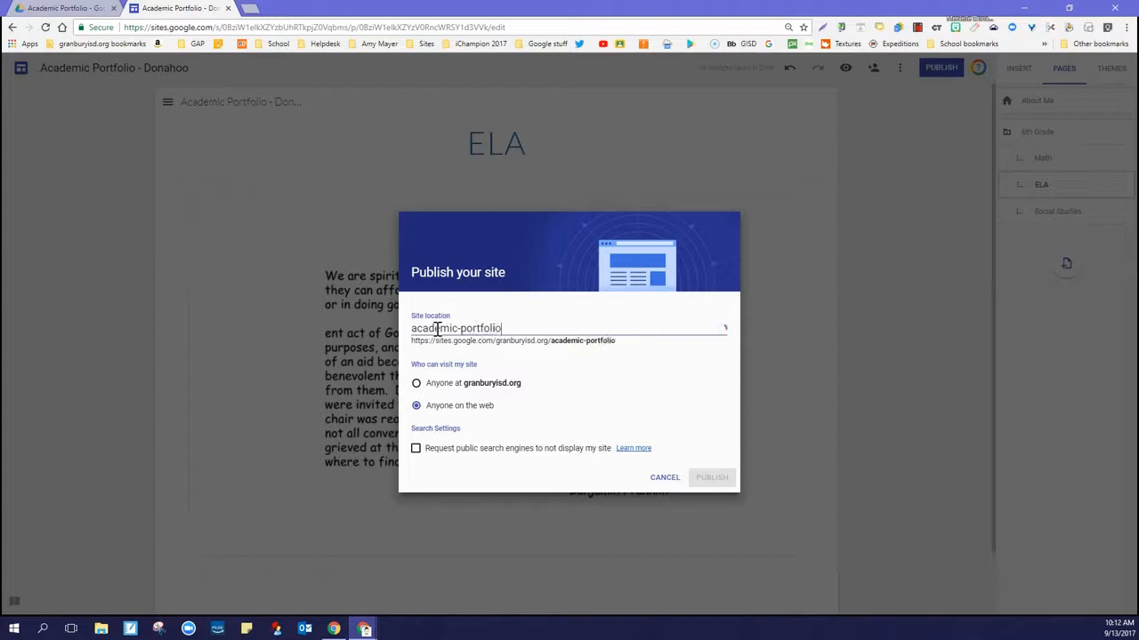
type("-donahoo")
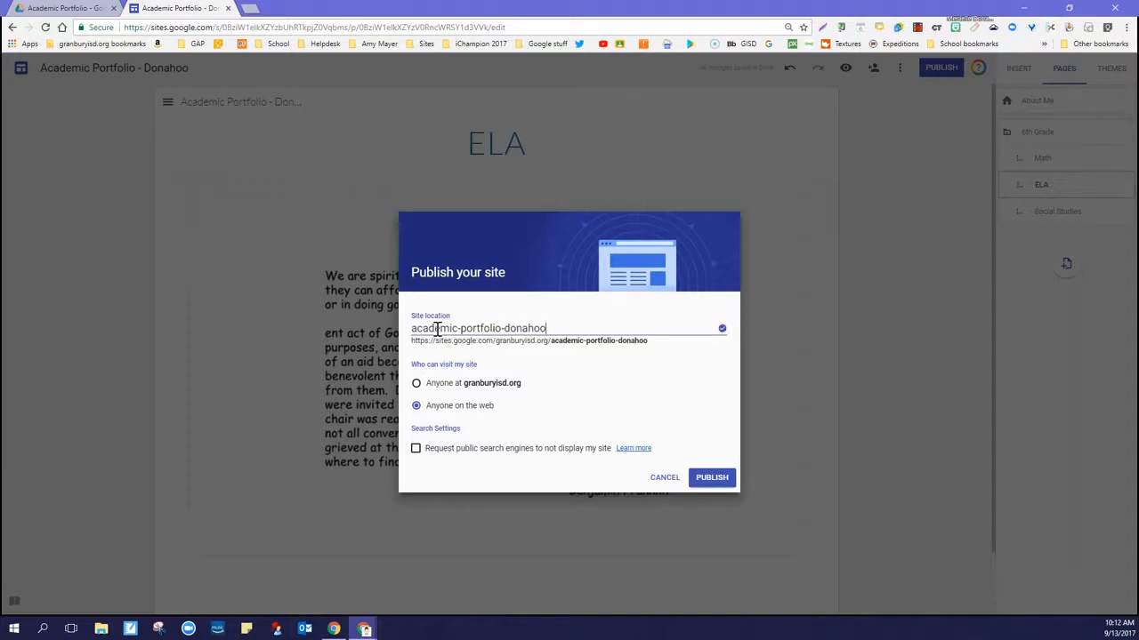
left_click(415, 452)
left_click(709, 480)
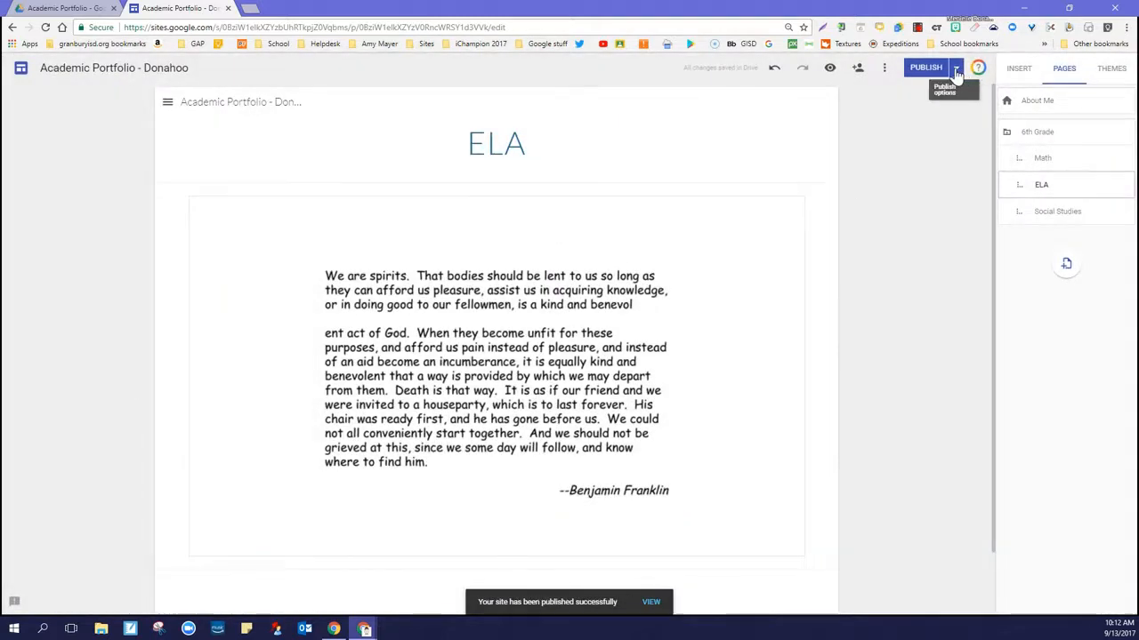
View the published site, check its ELA and About Me pages, and return to the editor
left_click(957, 75)
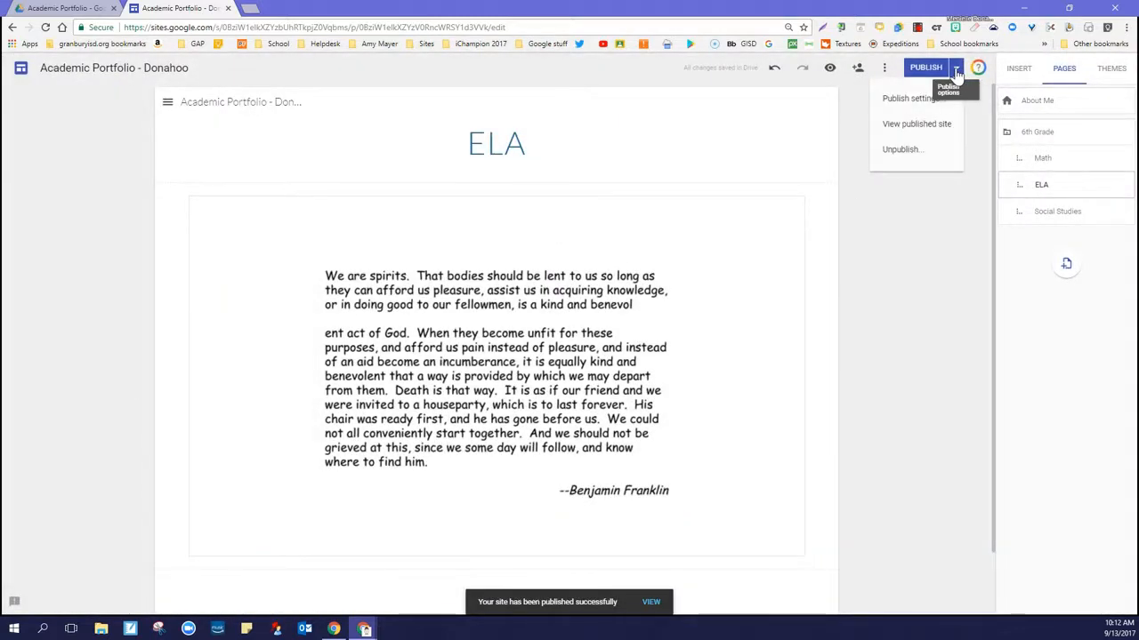
left_click(929, 129)
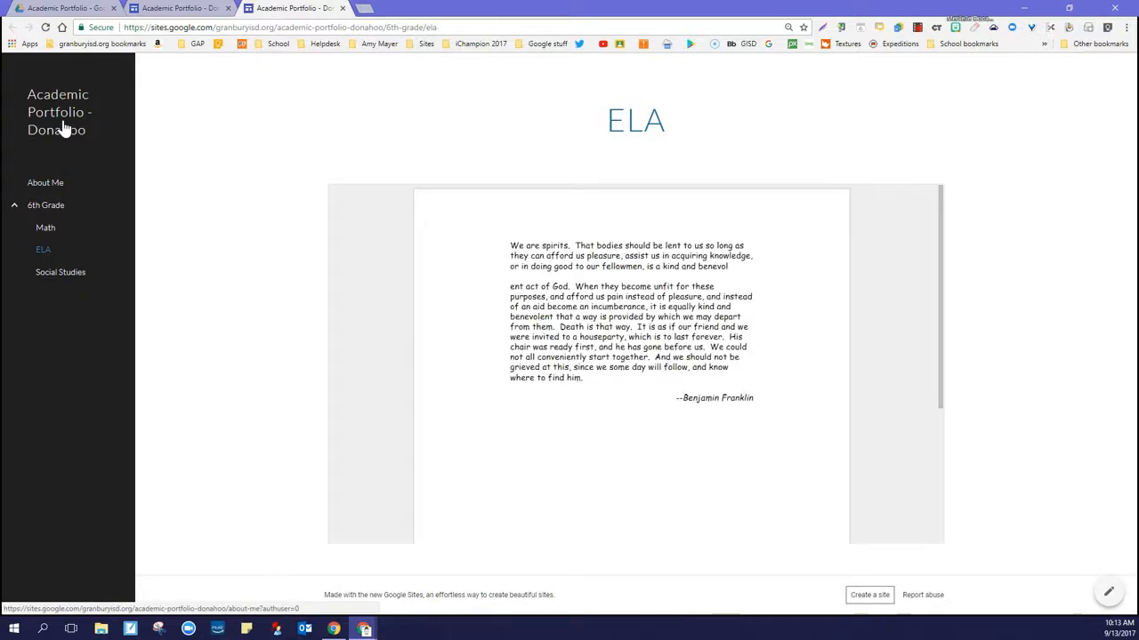
left_click(49, 186)
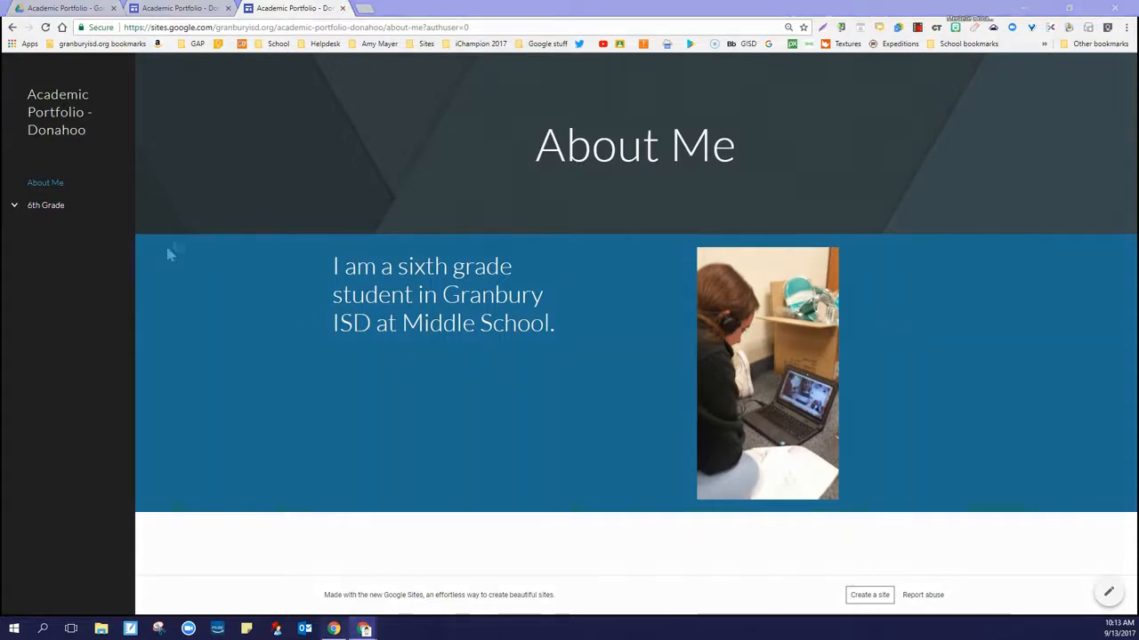
left_click(342, 8)
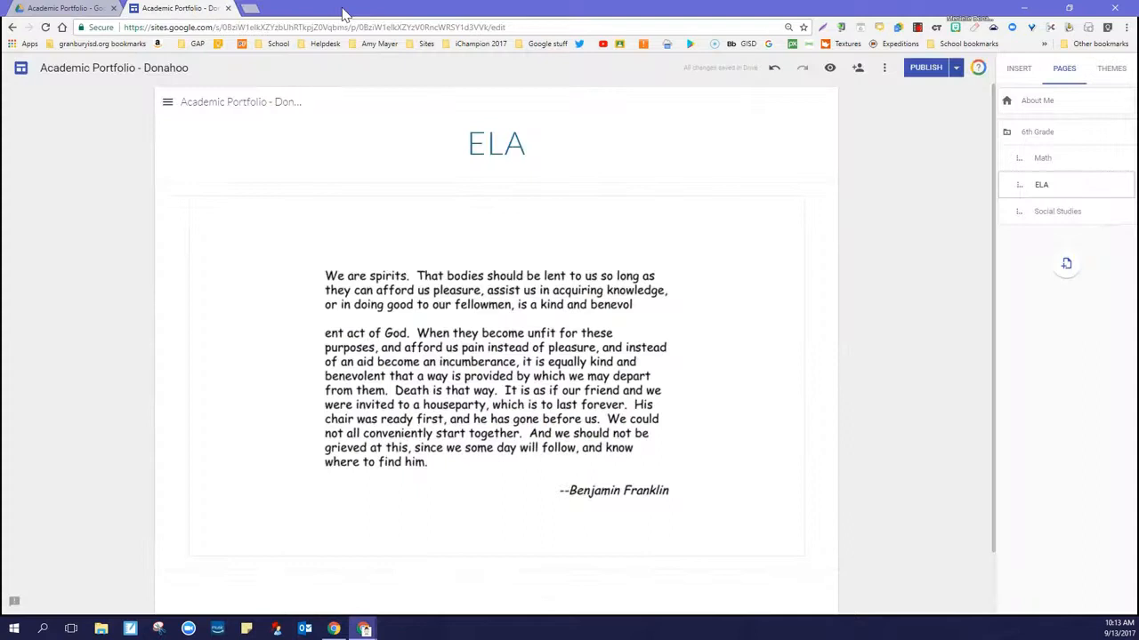
Create a subpage named Science under the 6th Grade page
left_click(541, 146)
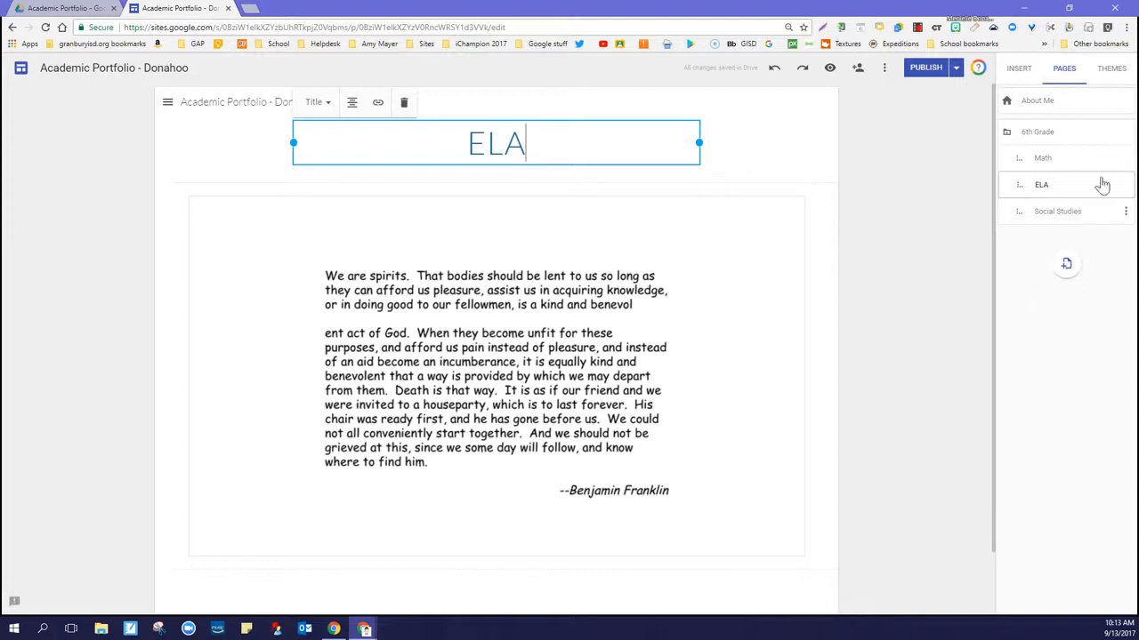
left_click(1126, 135)
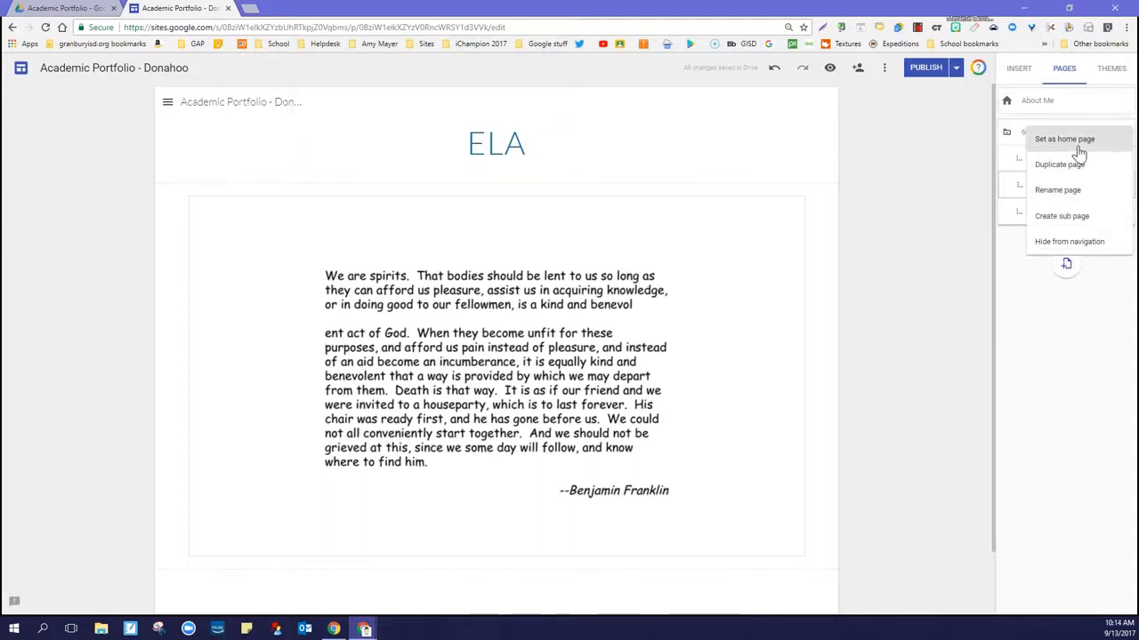
left_click(1067, 220)
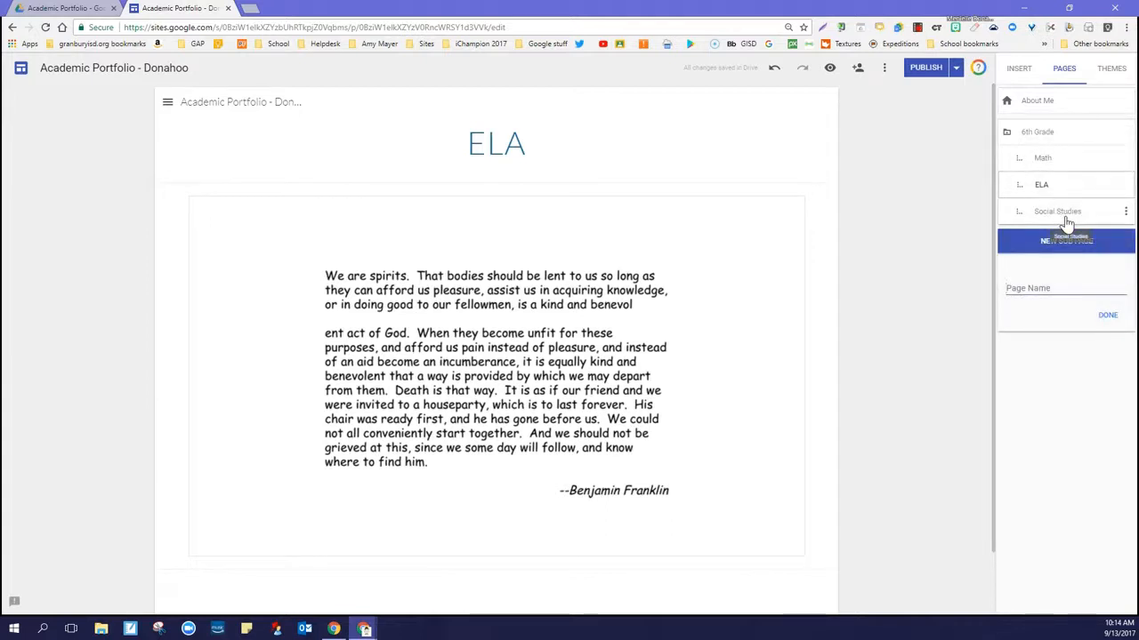
type("Science")
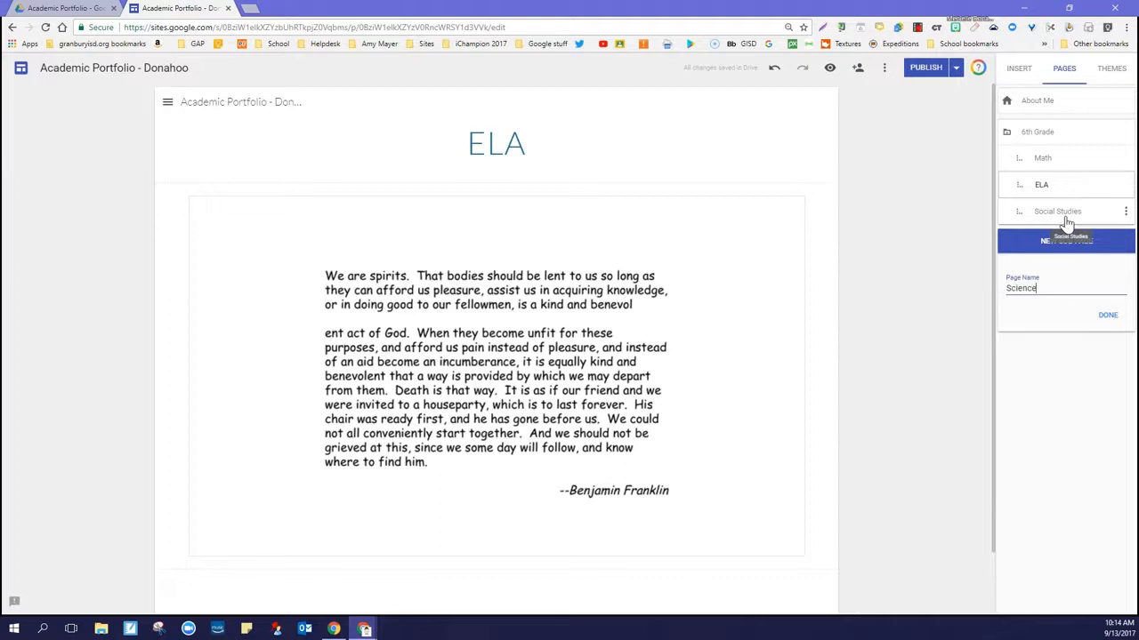
key("Return")
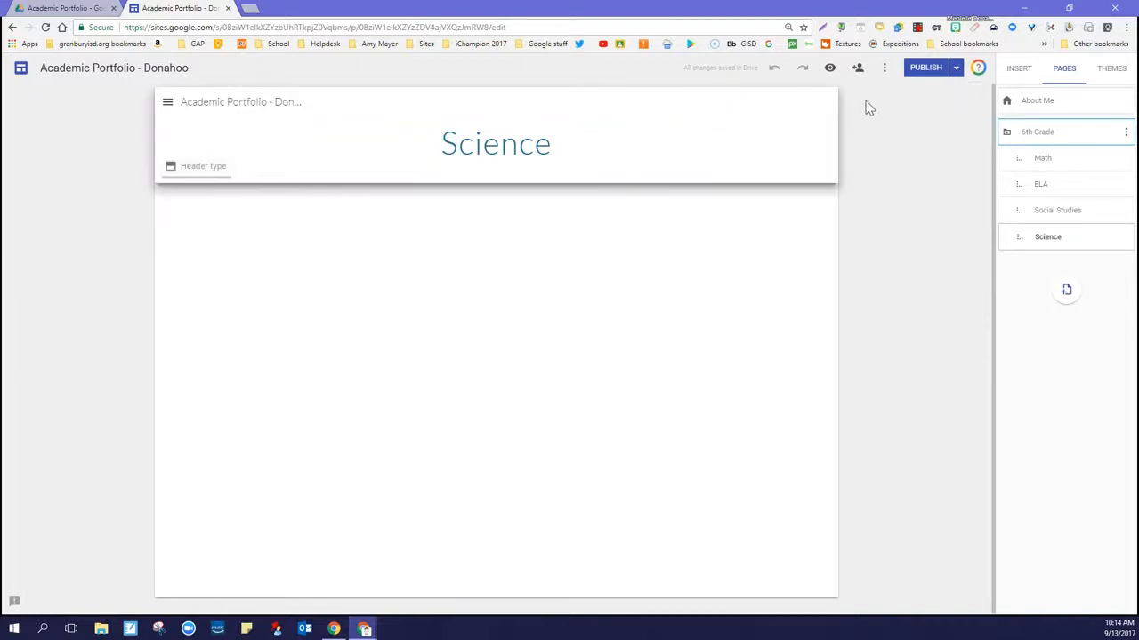
Check the 6th Grade subpages in the published site's navigation for the Science page, and return to the editor
left_click(955, 71)
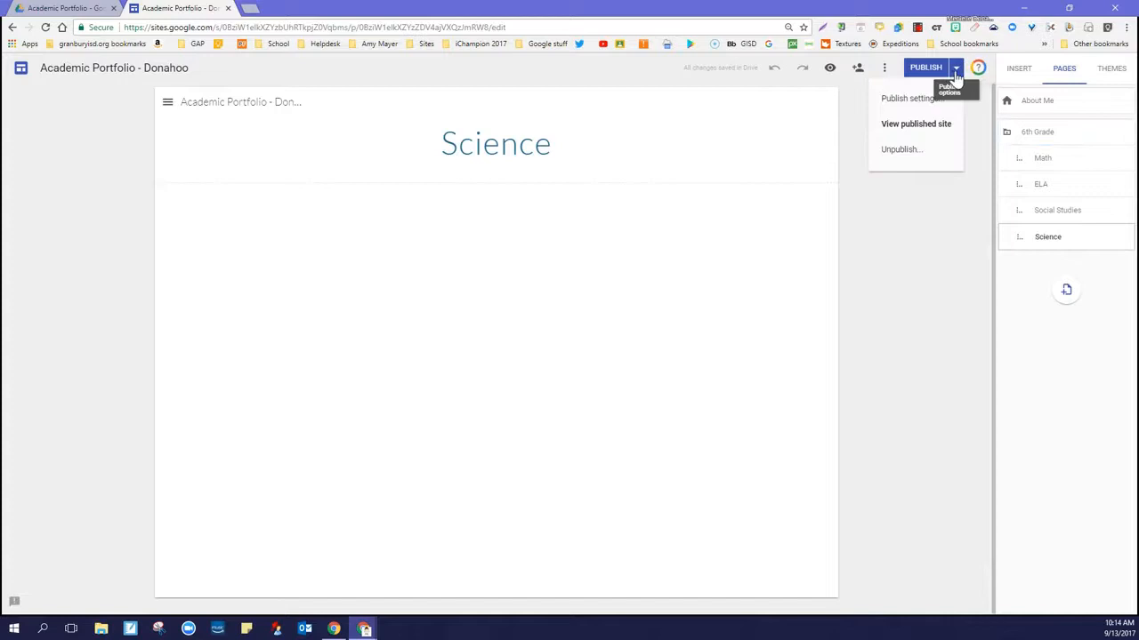
left_click(909, 125)
left_click(14, 207)
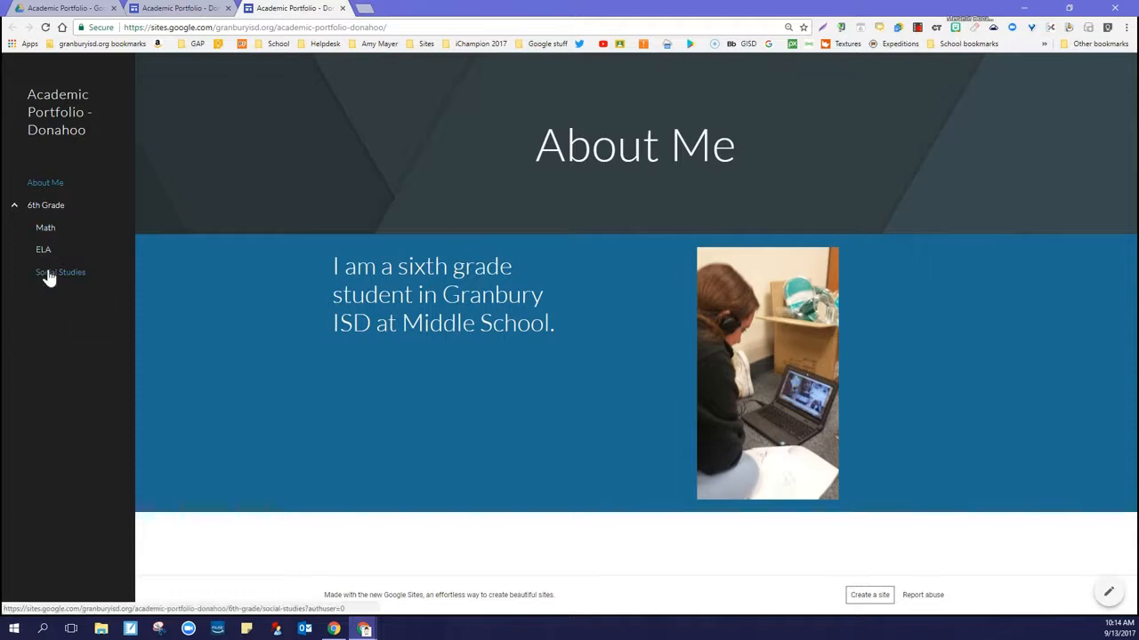
left_click(178, 8)
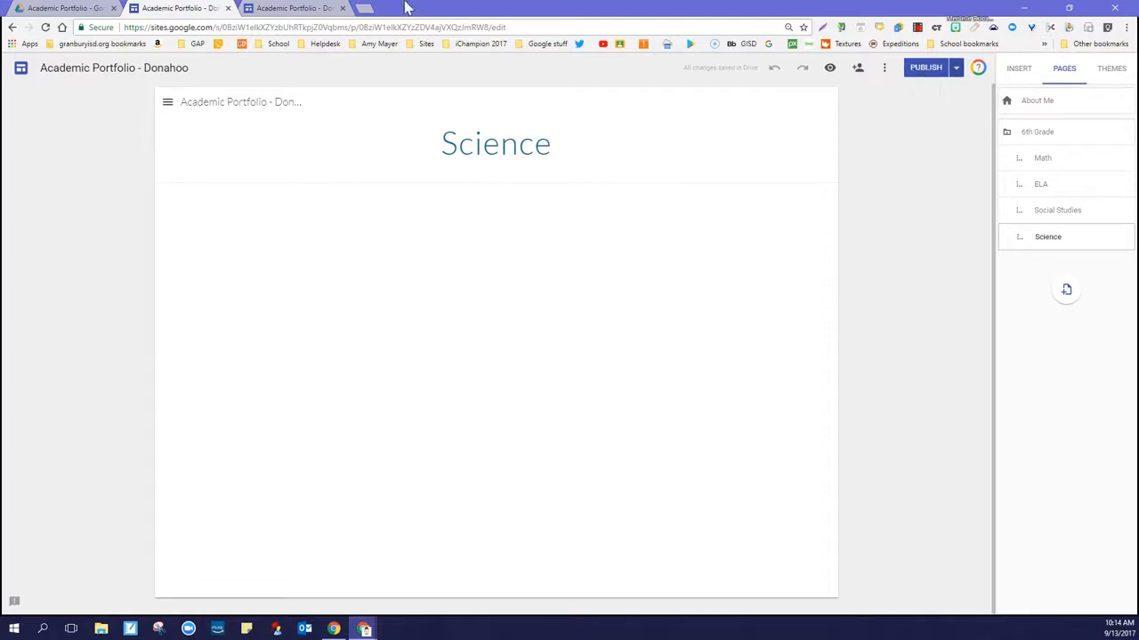
left_click(343, 8)
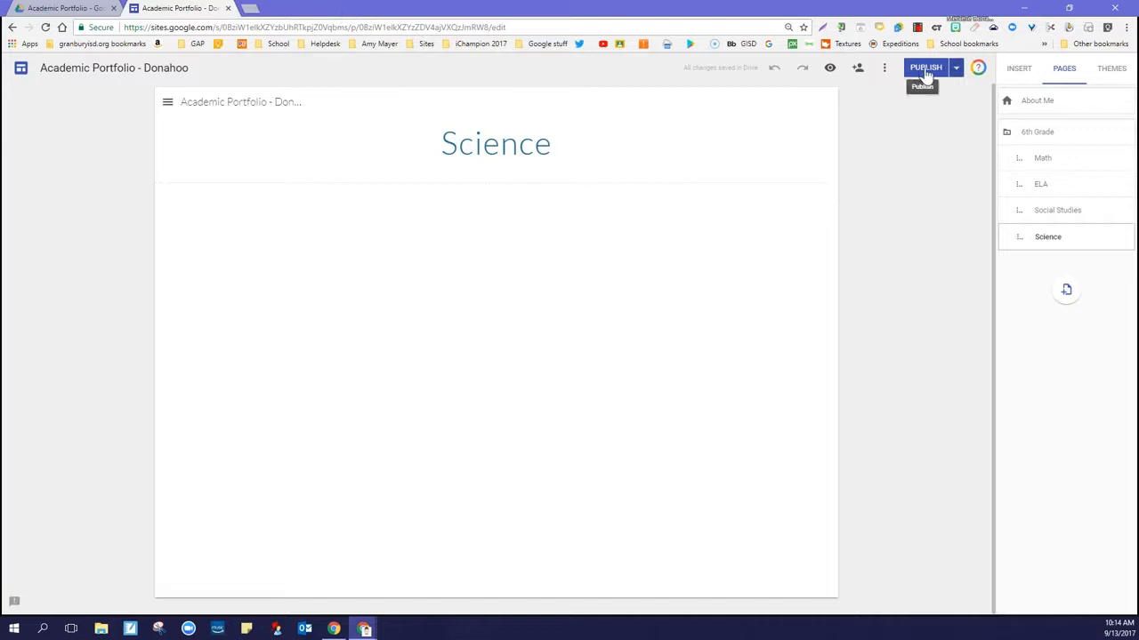
Republish the site with the added Science page, view that page on the live site, and return to the editor
left_click(926, 71)
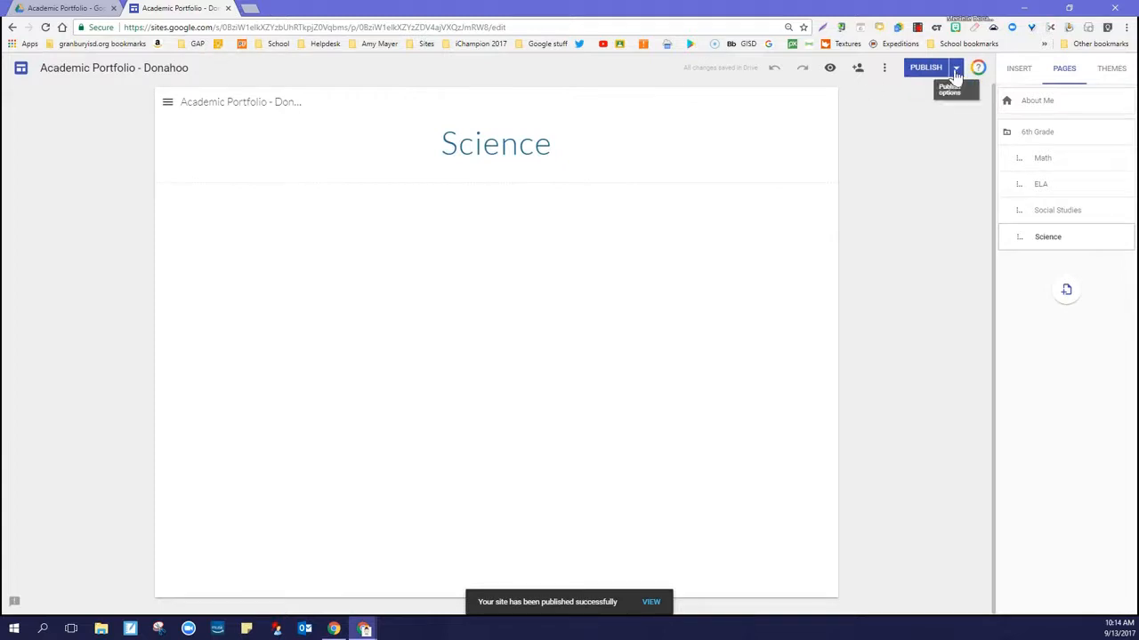
left_click(955, 72)
left_click(916, 126)
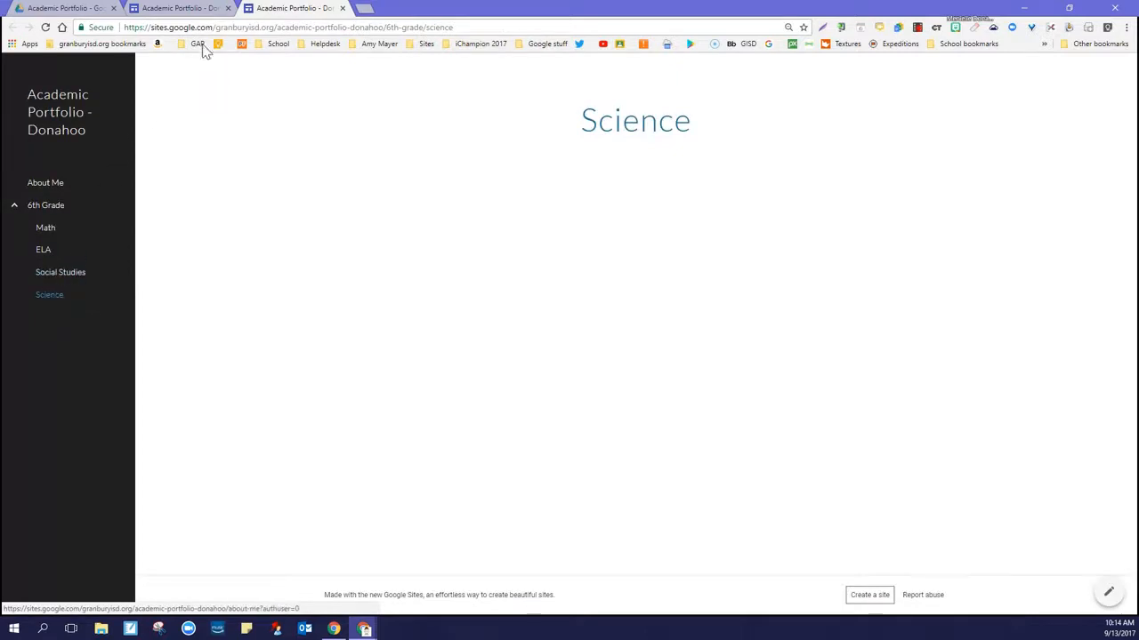
left_click(342, 8)
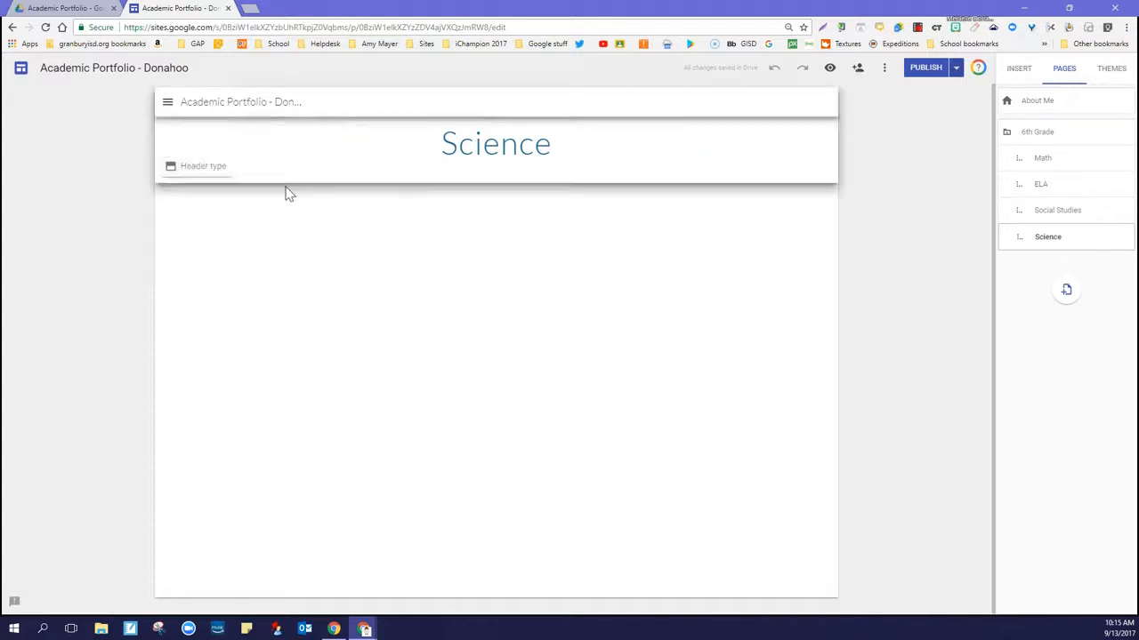
Show the site's theme options and open the About Me page in the editor
left_click(1113, 71)
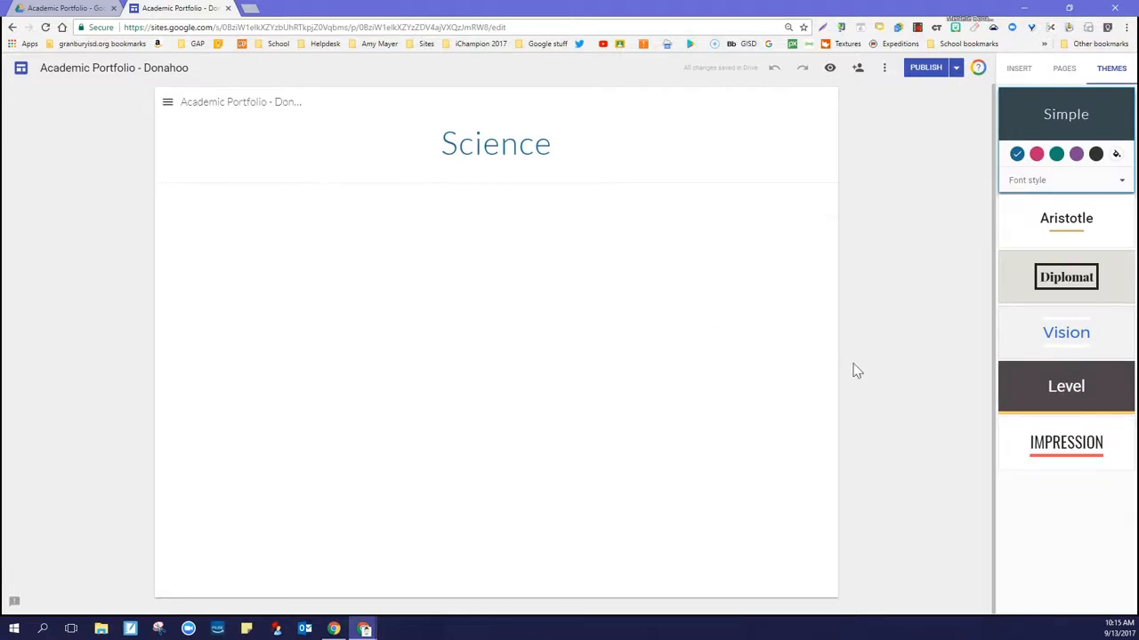
left_click(170, 105)
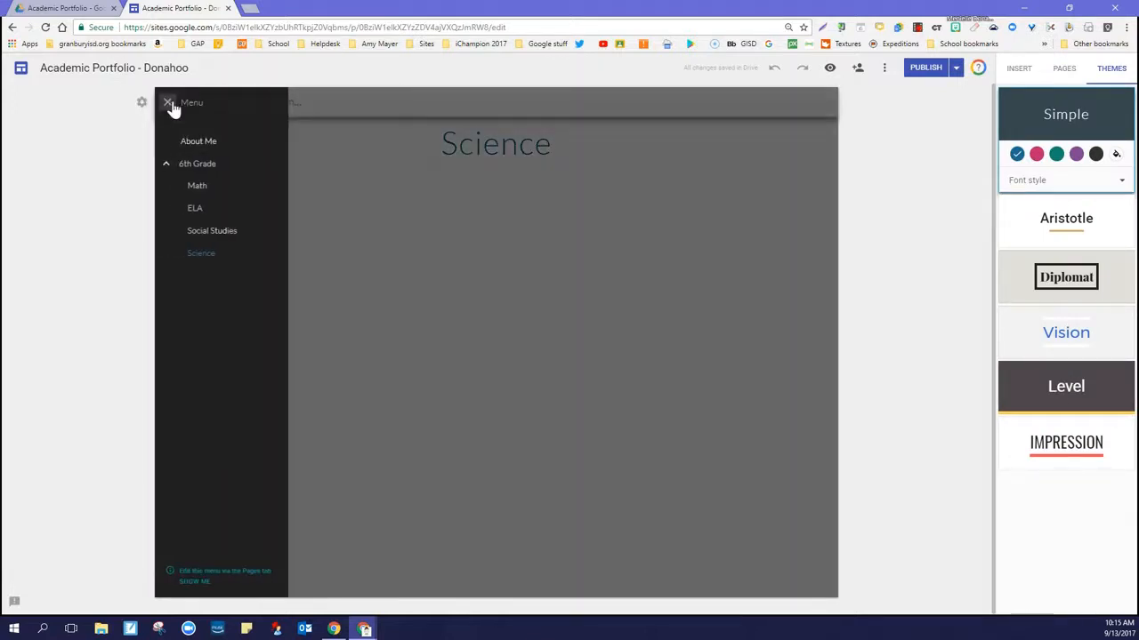
left_click(195, 143)
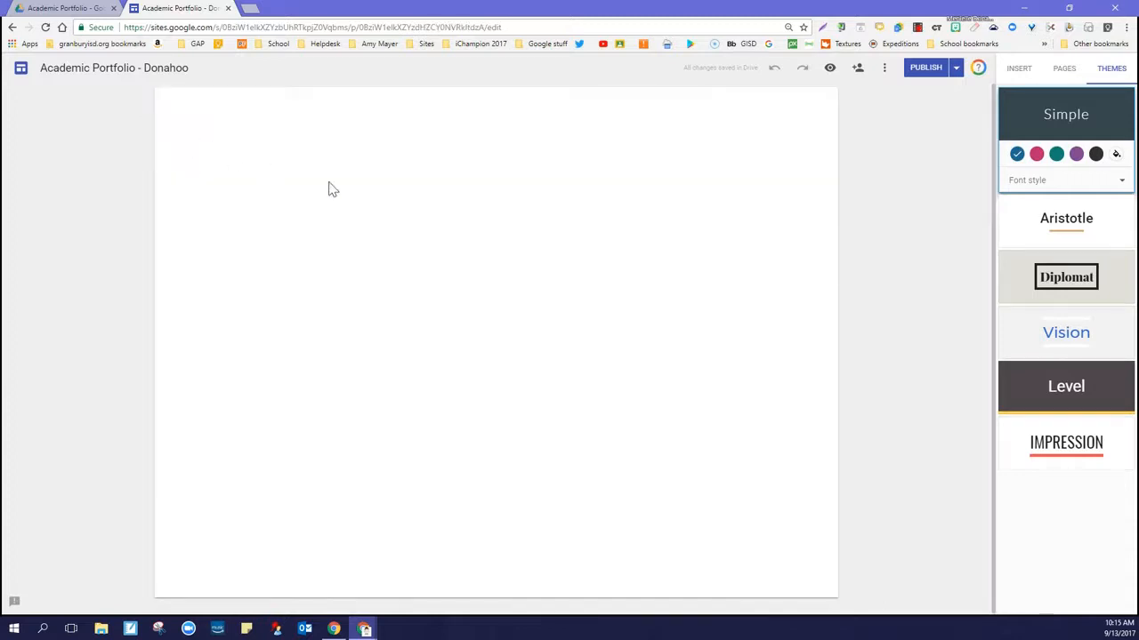